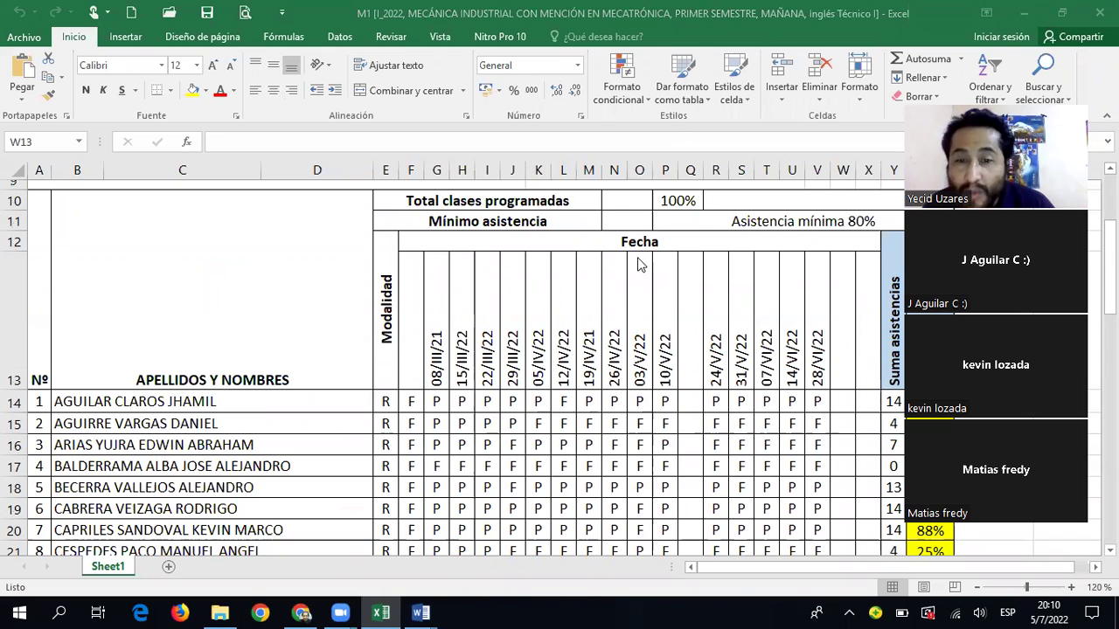
Enter the class date 05/VII/22 in header cell W13, after the 28/VI/22 column
click(839, 359)
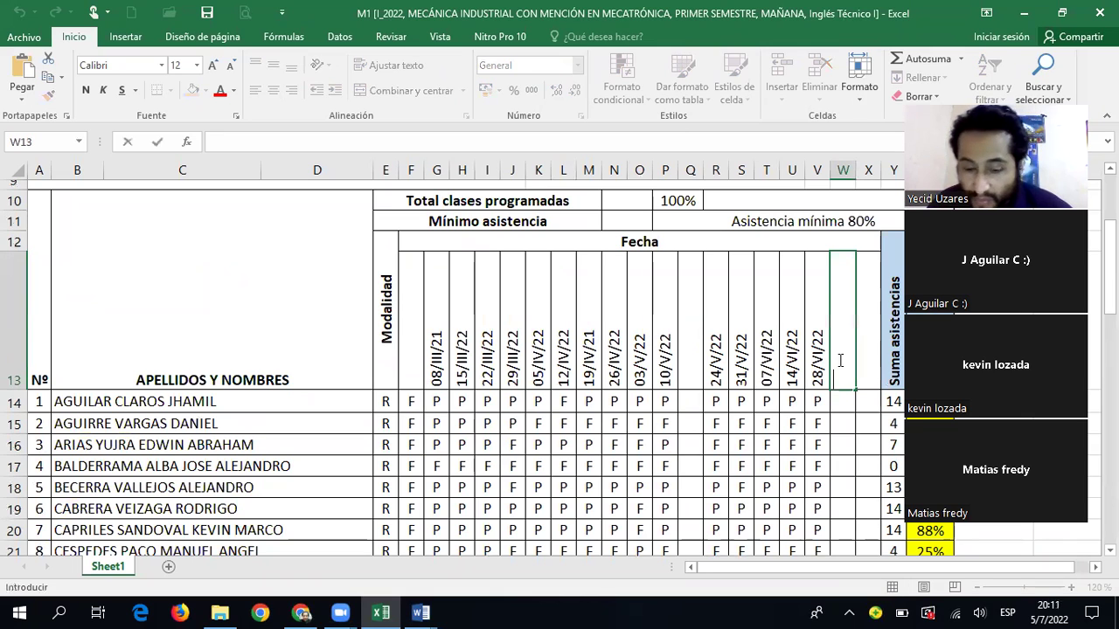
text(04)
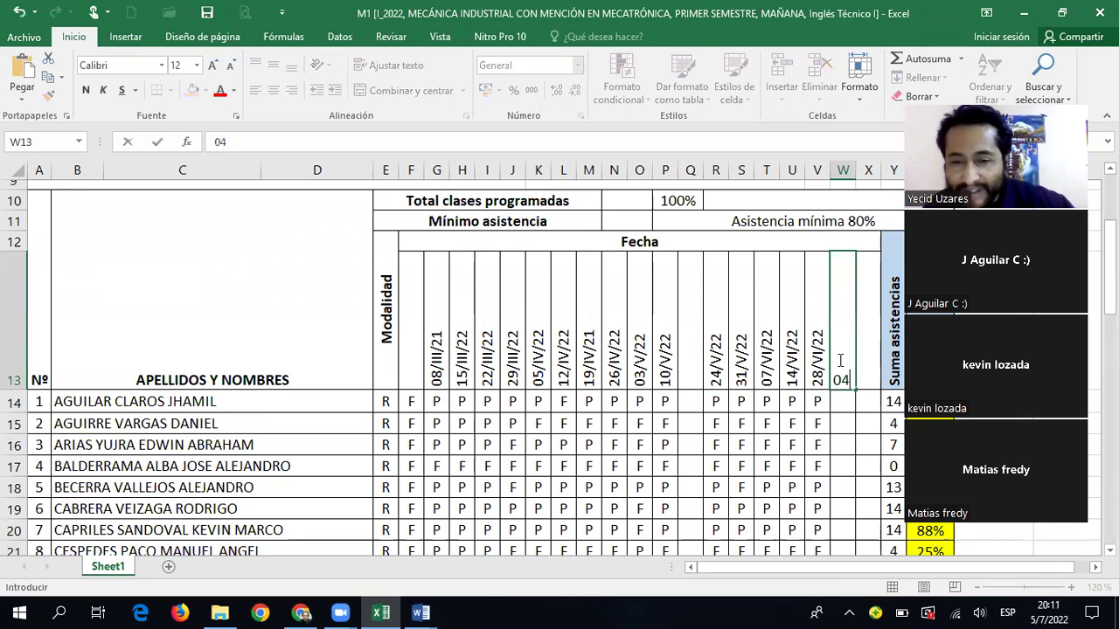
key(BackSpace)
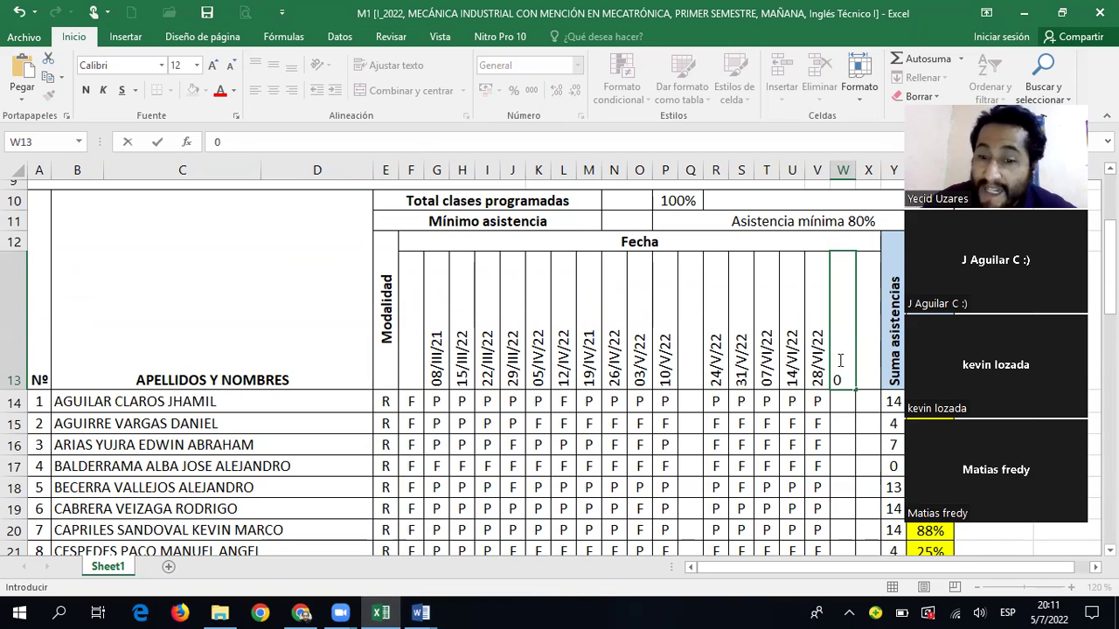
text(5/)
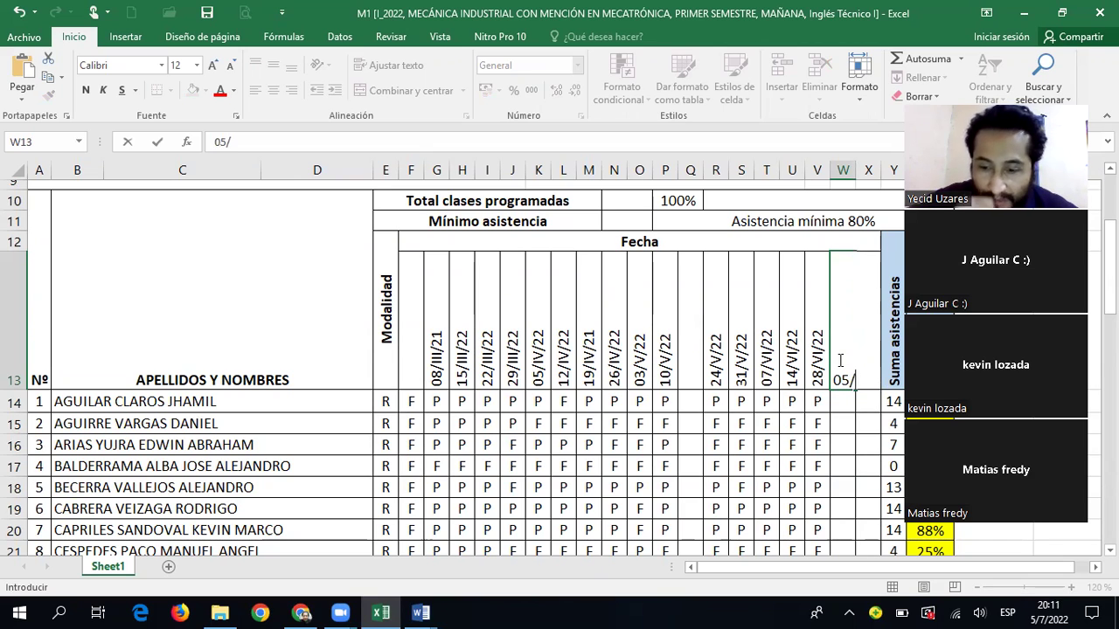
text(VII)
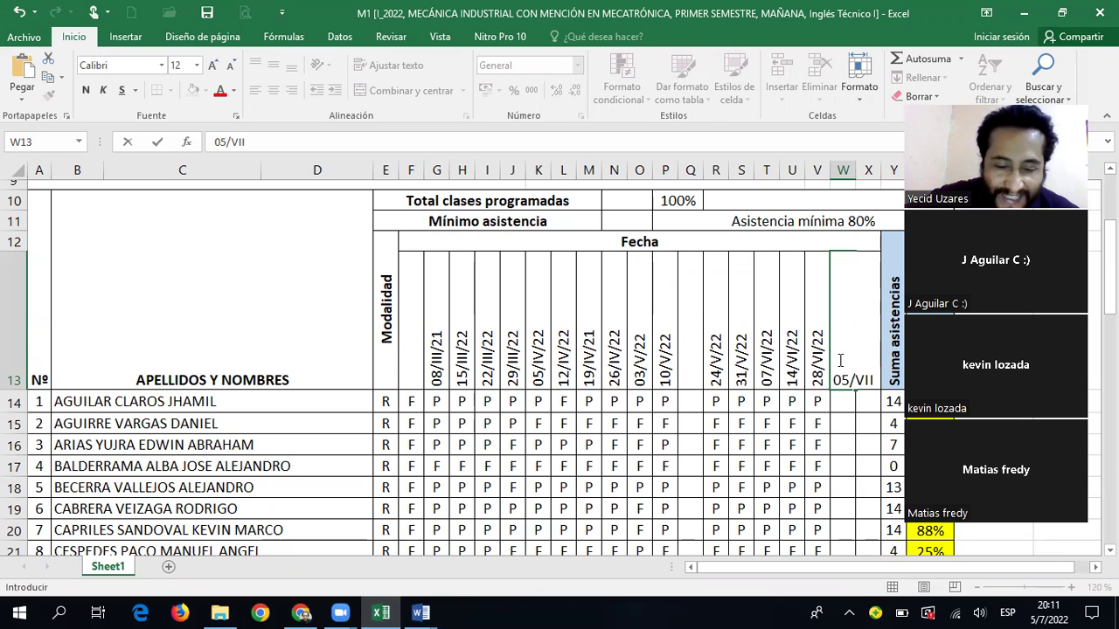
text(22)
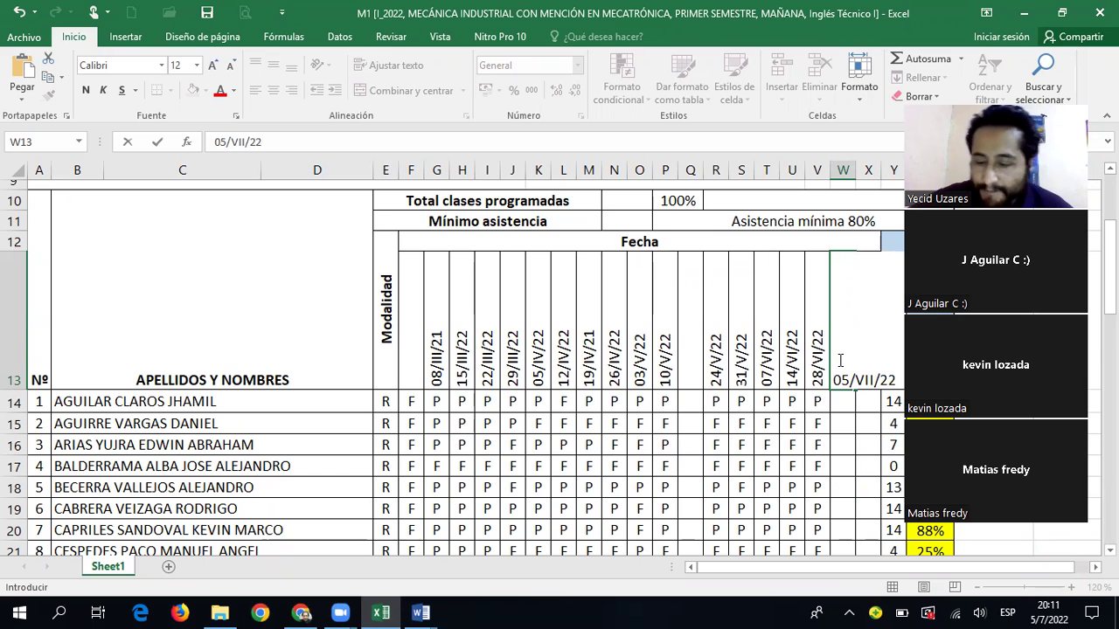
key(ctrl+Return)
key(Return)
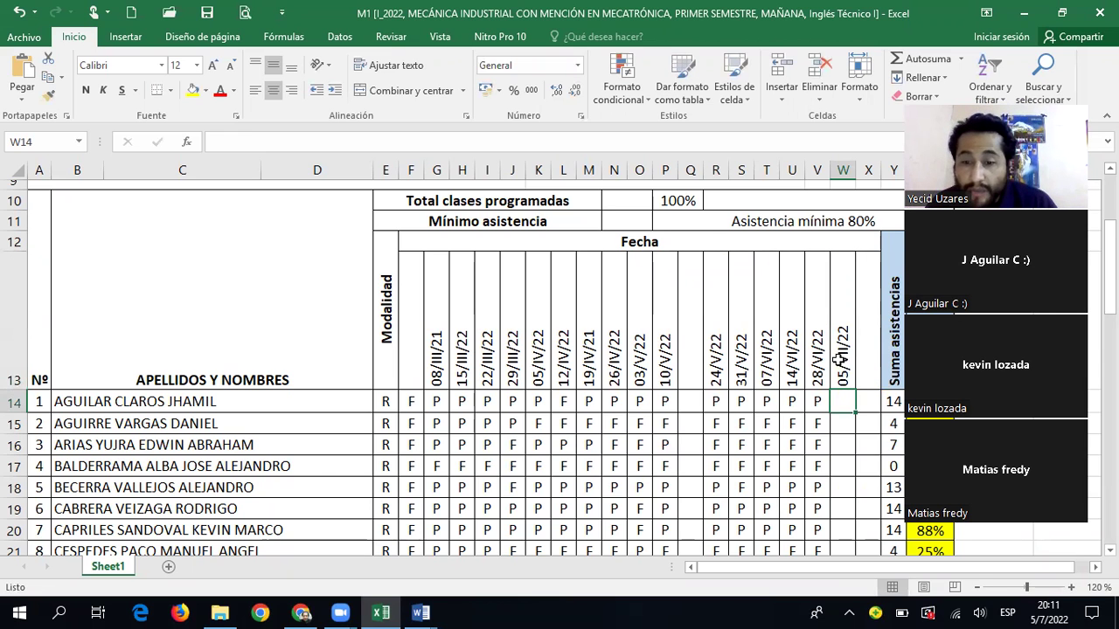
Record 05/VII/22 attendance for students 1 and 2 in W14:W15 as P and F
scroll(856, 353, down, 1)
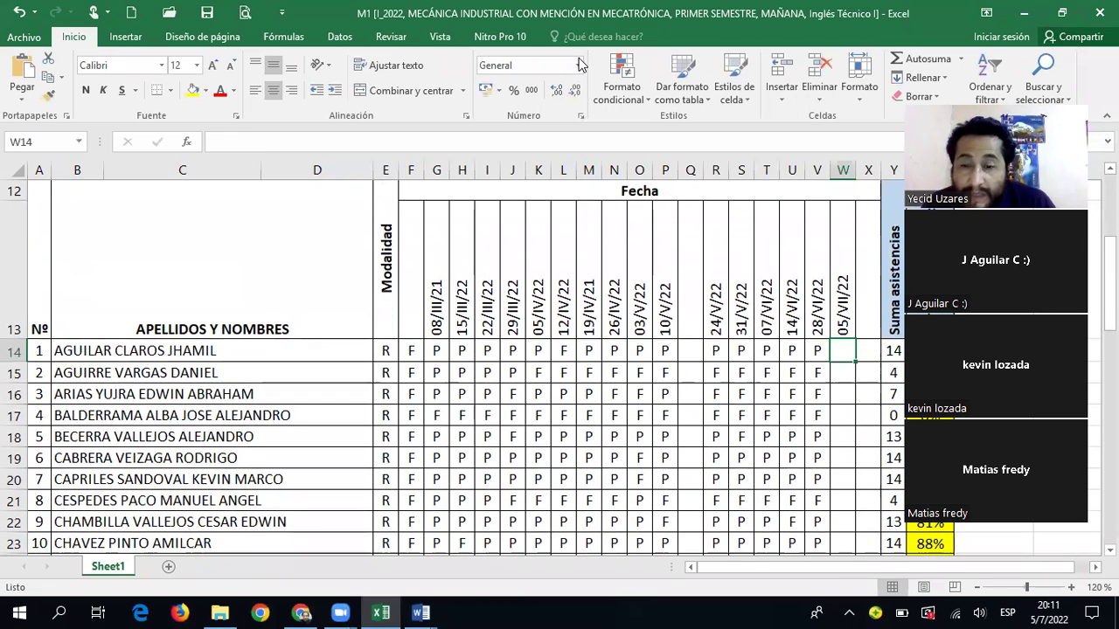
scroll(877, 332, down, 1)
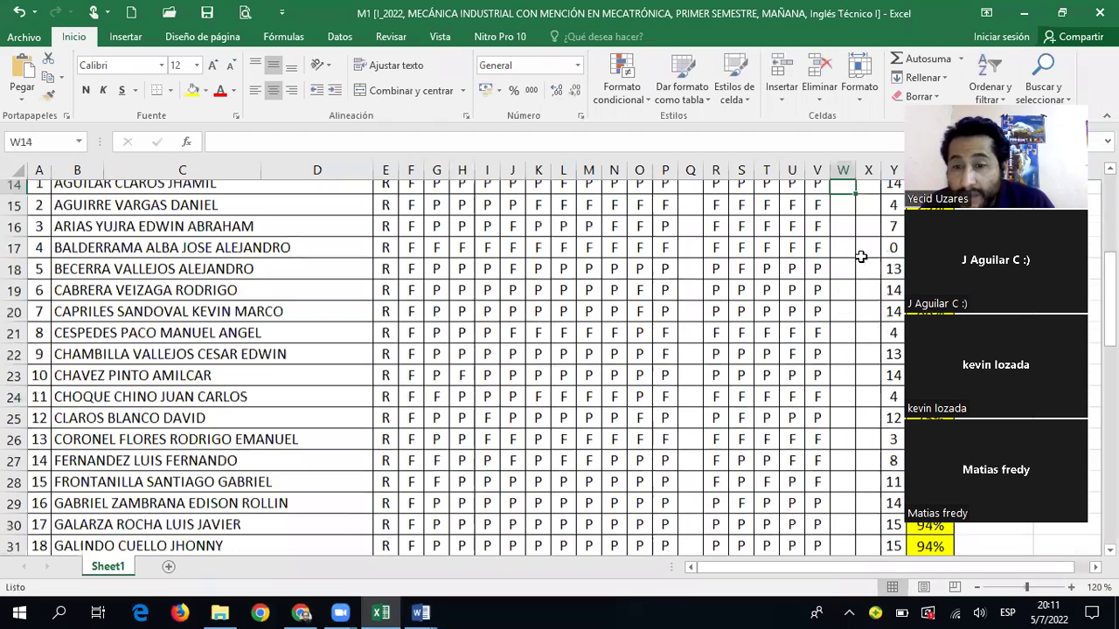
scroll(896, 297, up, 1)
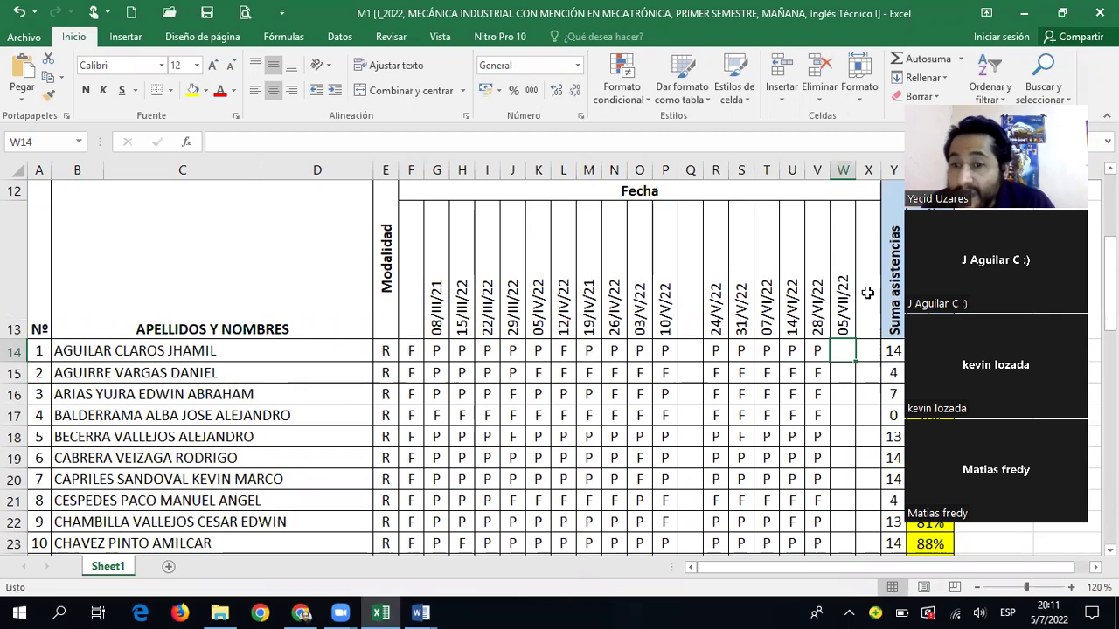
scroll(866, 289, down, 1)
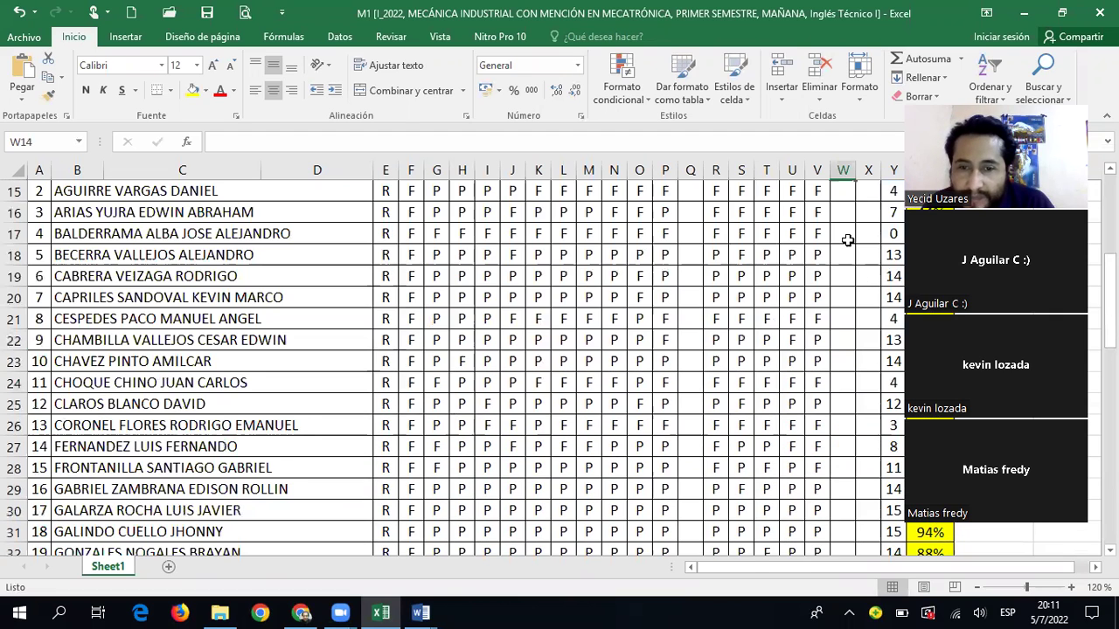
scroll(846, 253, up, 1)
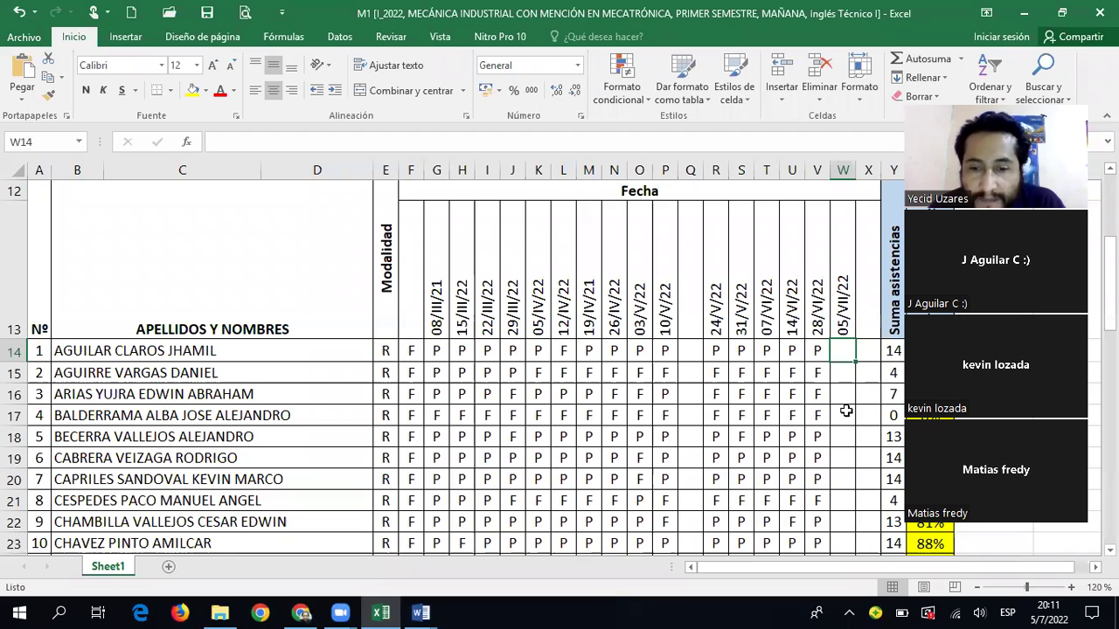
text(P)
key(Return)
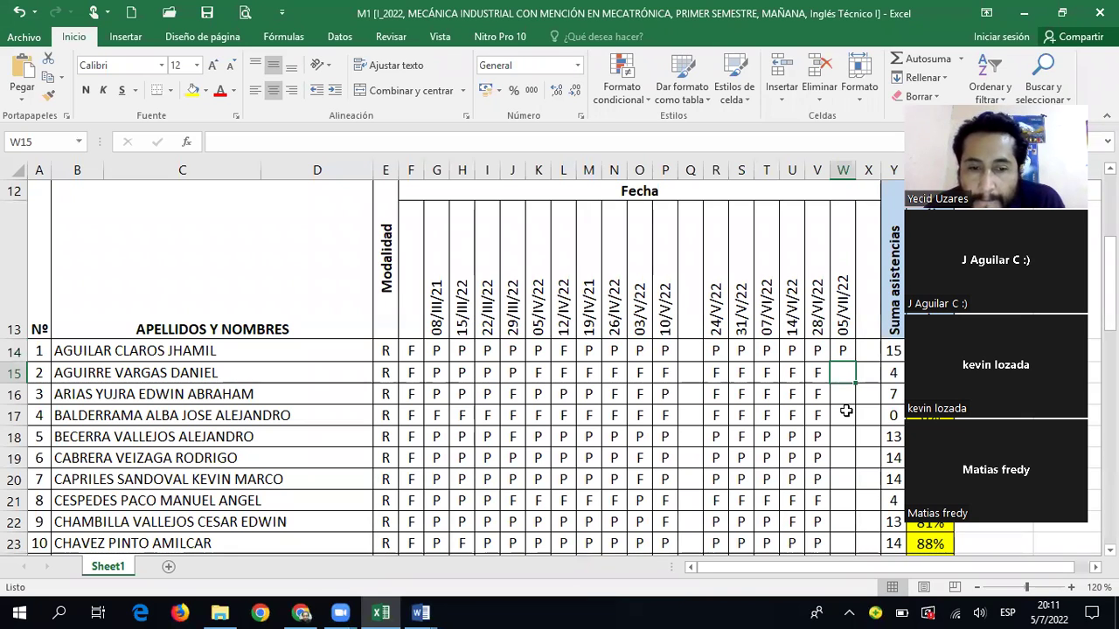
text(F)
key(Return)
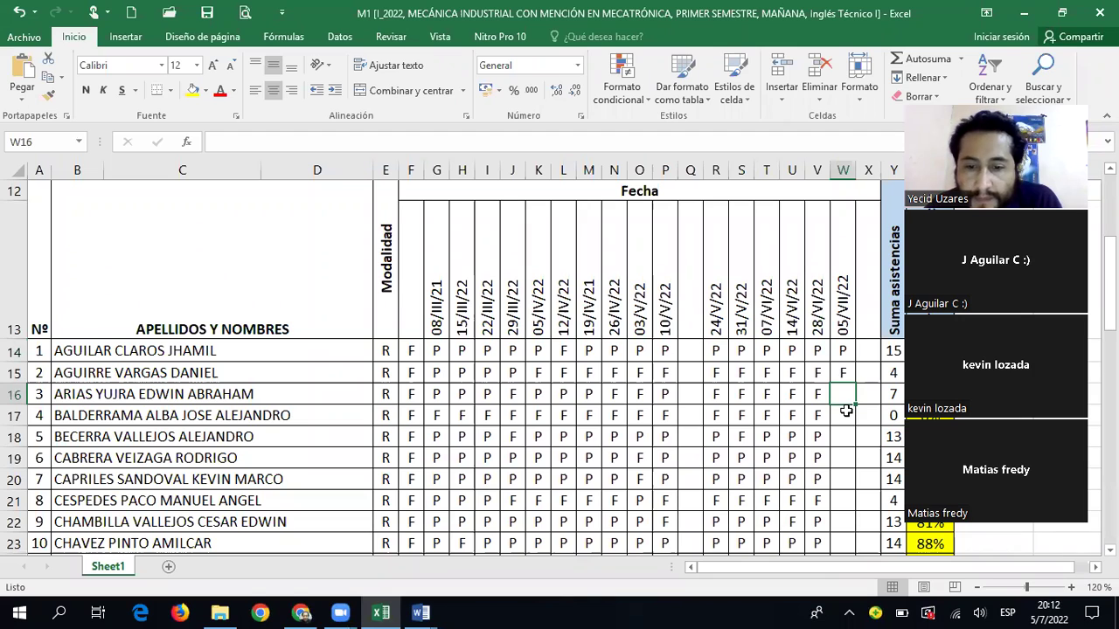
Record 05/VII/22 attendance for students 3 to 5 in W16:W18 as F, F and P
text(F)
key(Return)
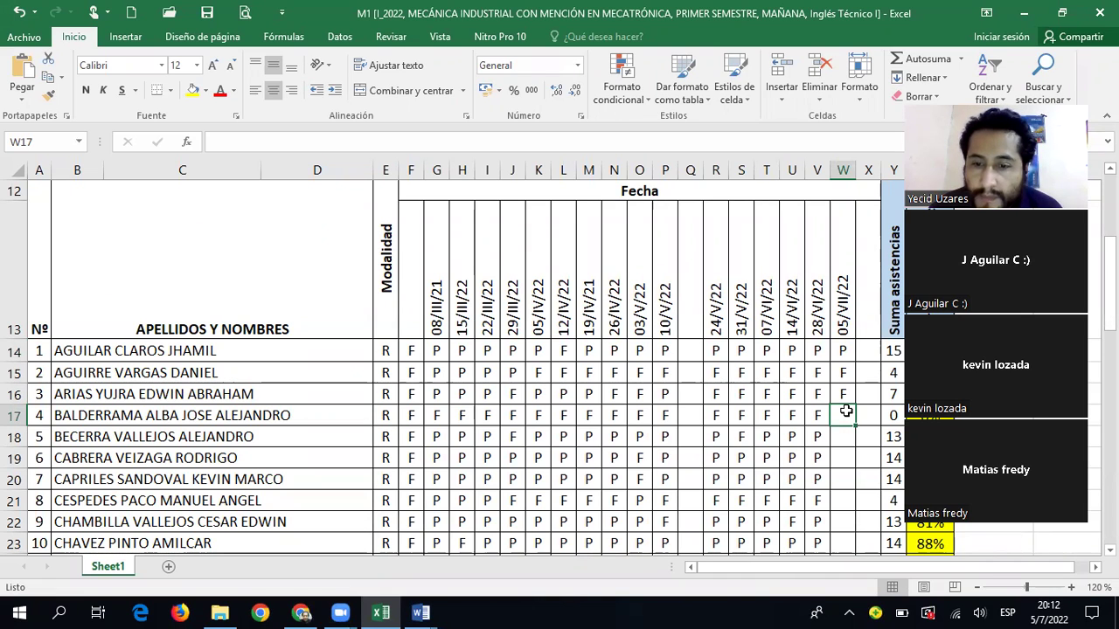
text(F)
key(Return)
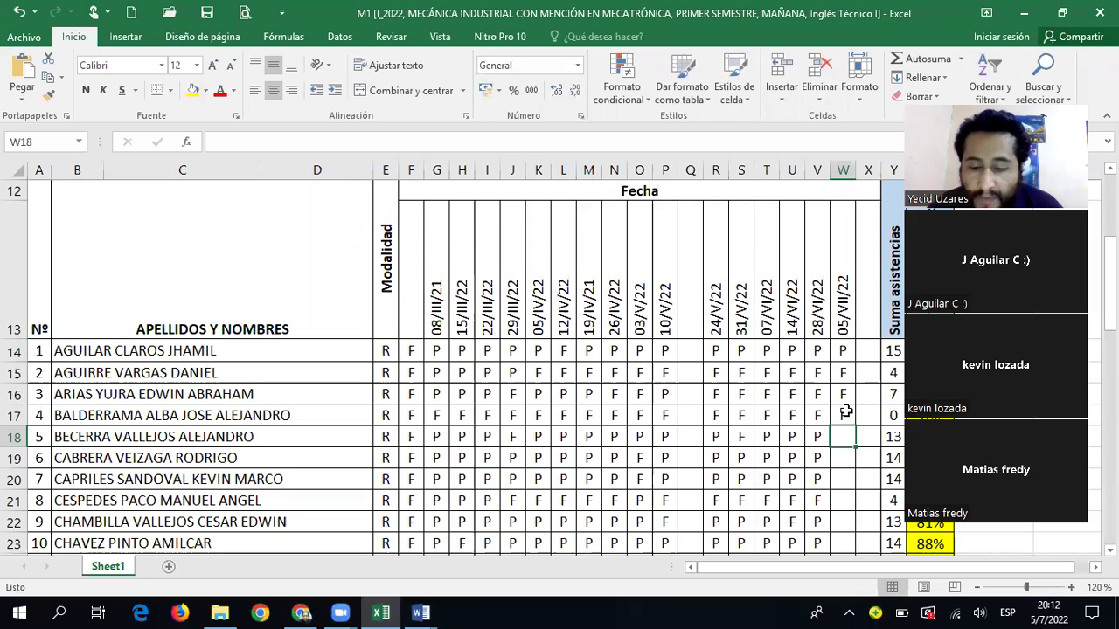
text(P)
key(Return)
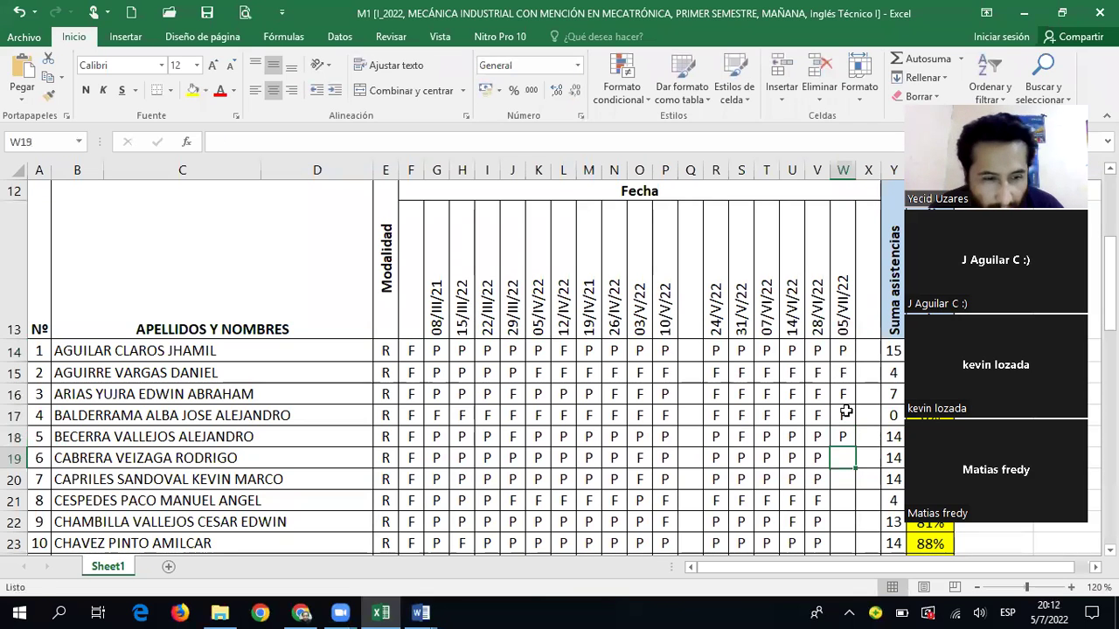
Record 05/VII/22 attendance for students 6 to 9 in W19:W22 as P, F, F and F
scroll(845, 411, down, 1)
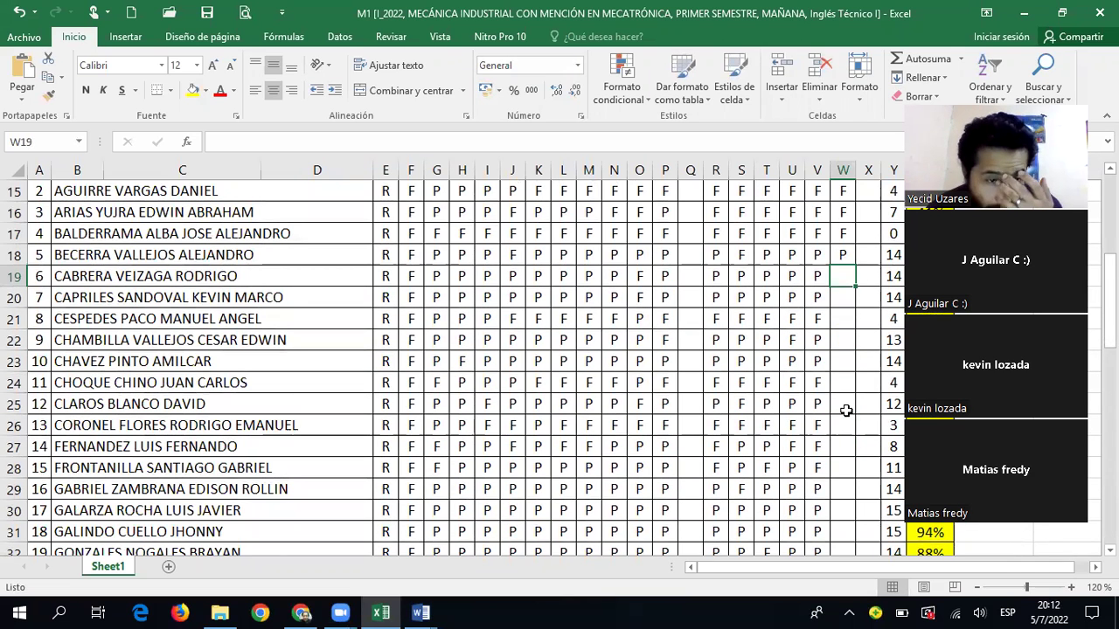
text(P)
key(Return)
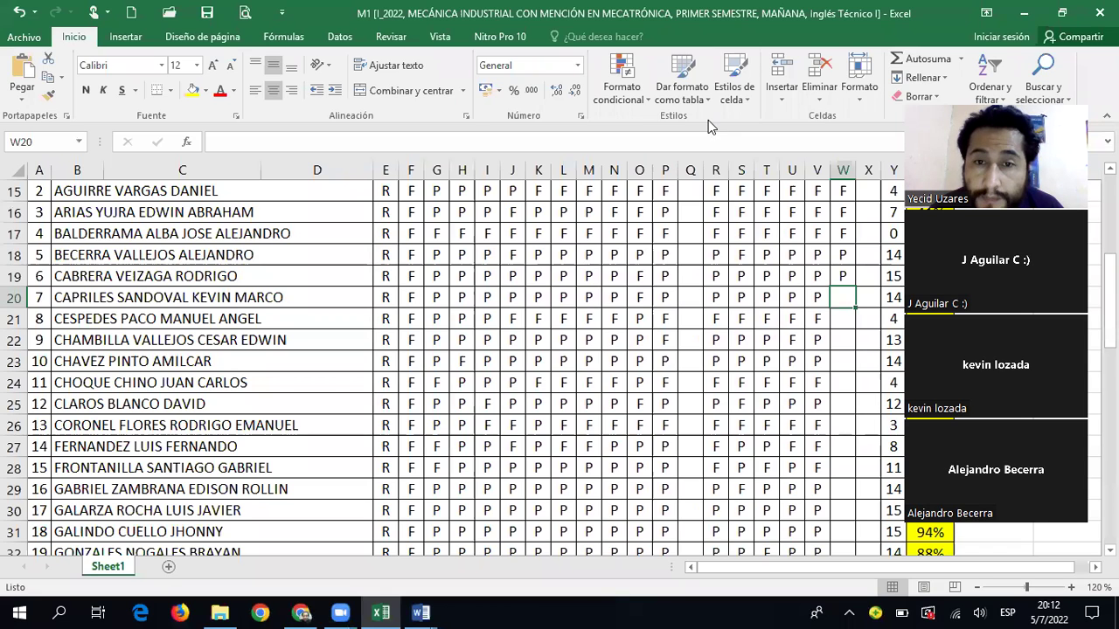
text(F)
key(Return)
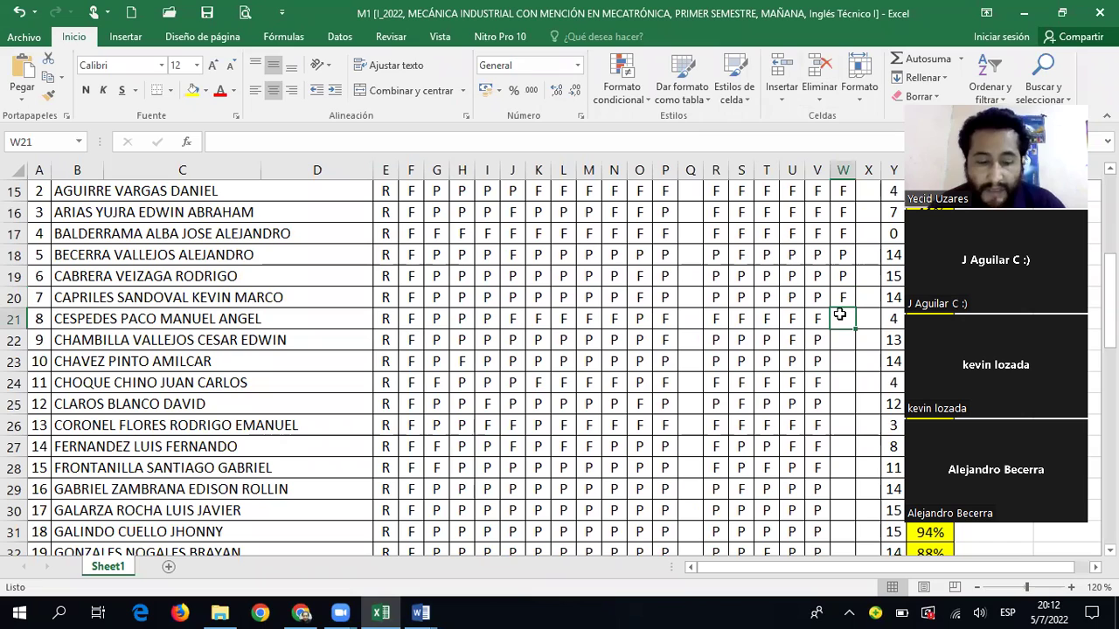
key(Down)
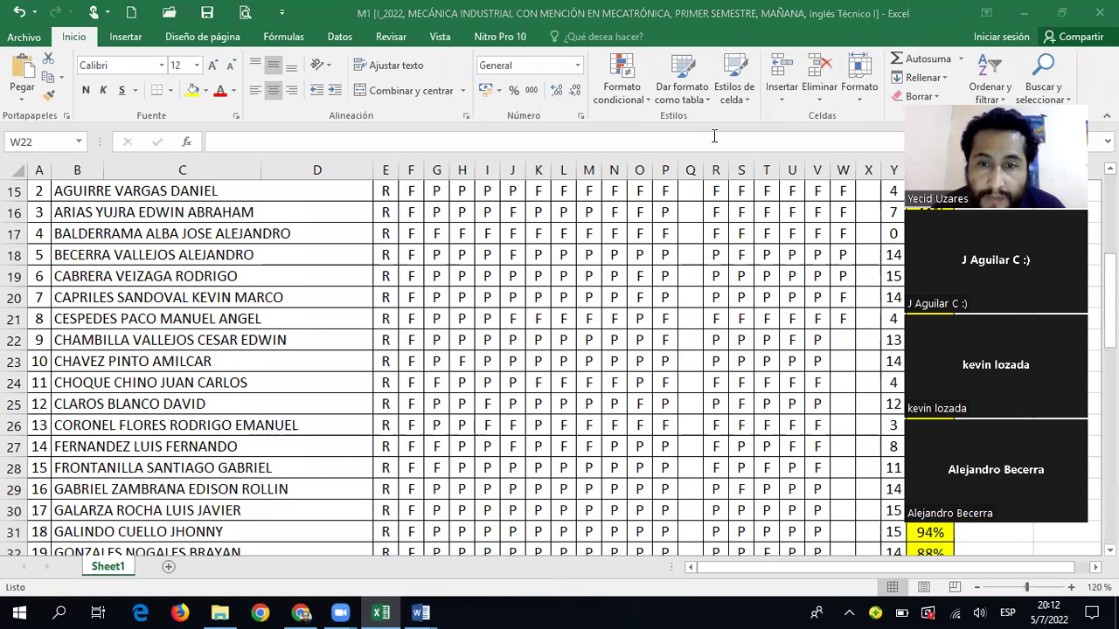
click(848, 348)
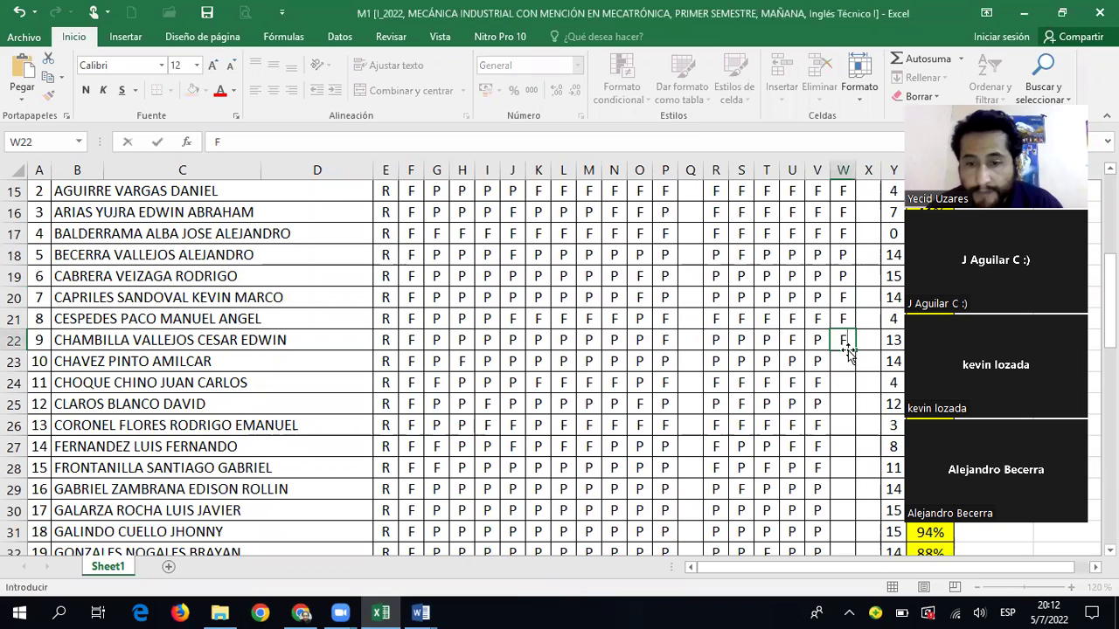
text(F)
key(Return)
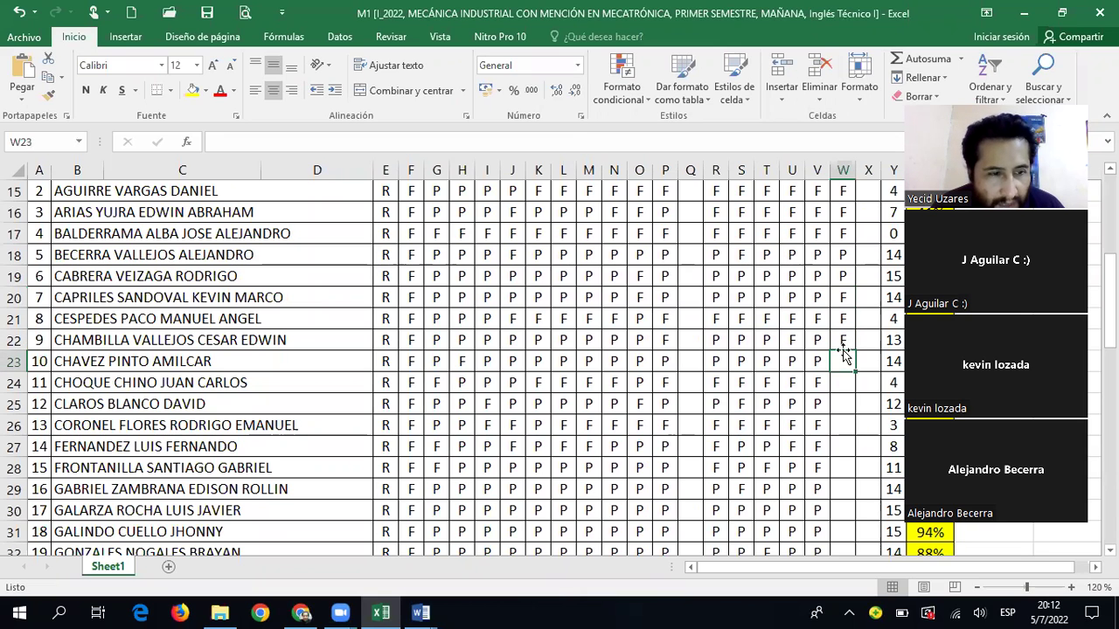
Record 05/VII/22 attendance for students 10 and 11 in W23:W24 as P and F
scroll(826, 339, down, 1)
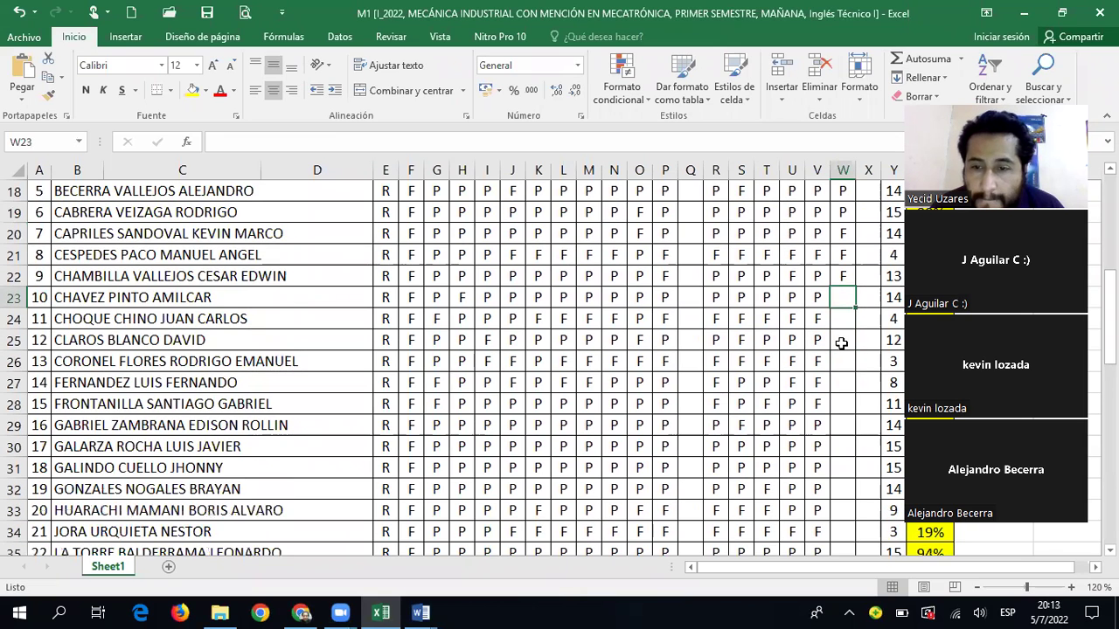
scroll(840, 344, down, 1)
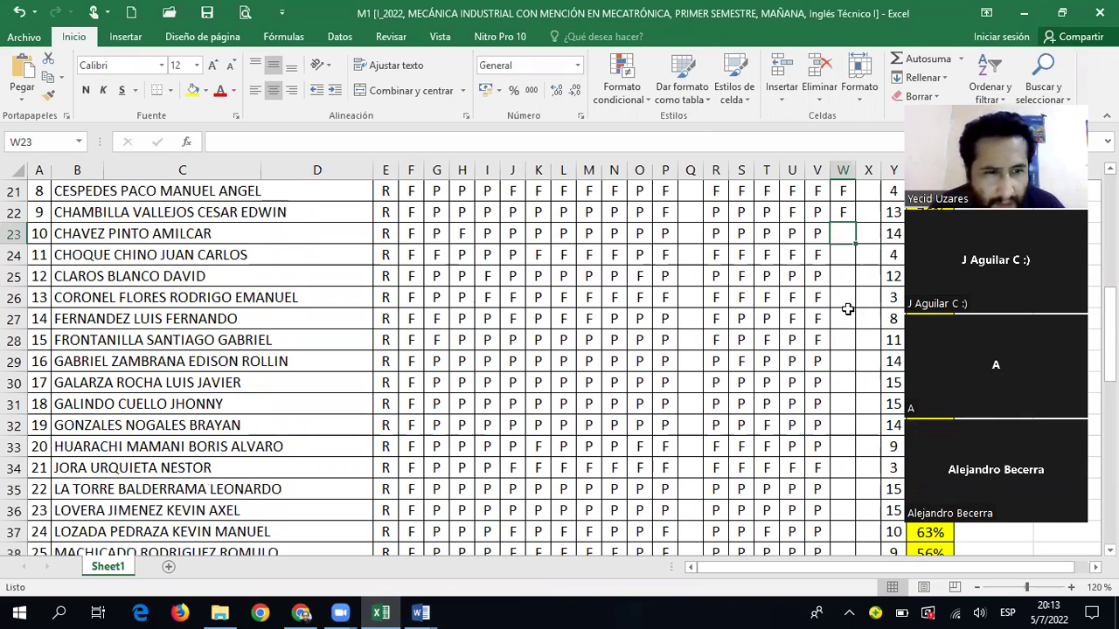
text(P)
key(Return)
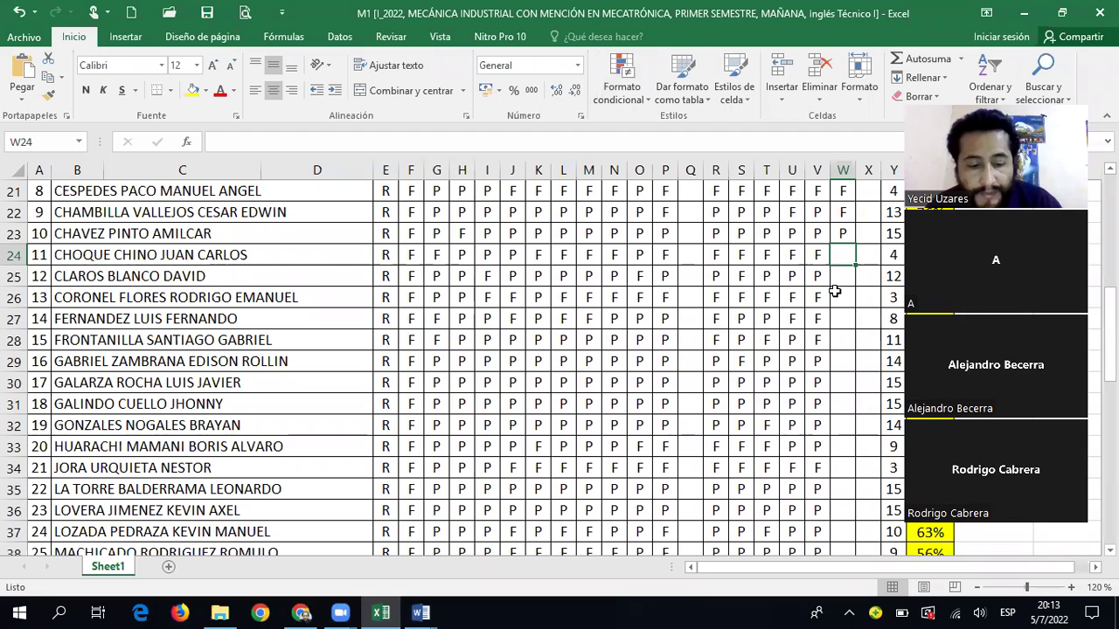
text(F)
key(Return)
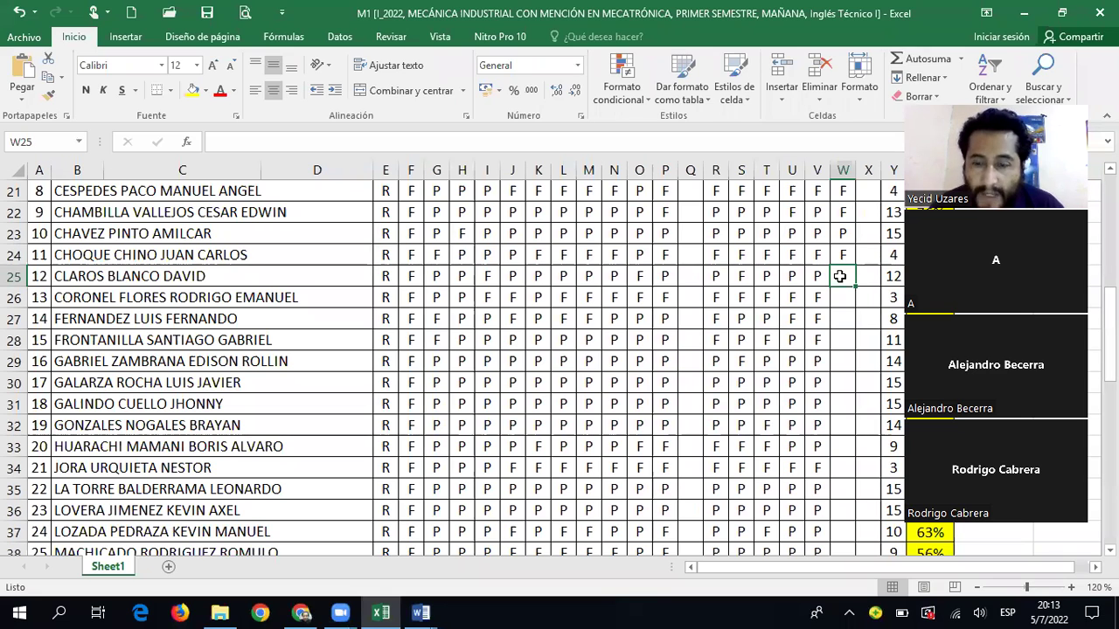
Record 05/VII/22 attendance for students 12 to 14 in W25:W27 as P, F and P
text(P)
key(Return)
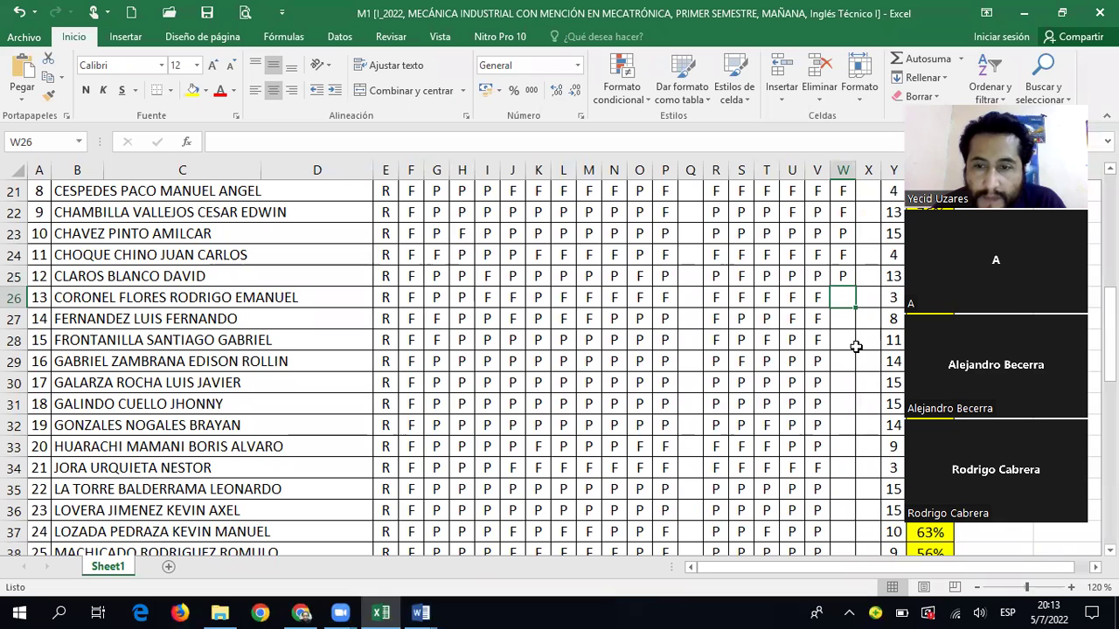
text(F)
key(Return)
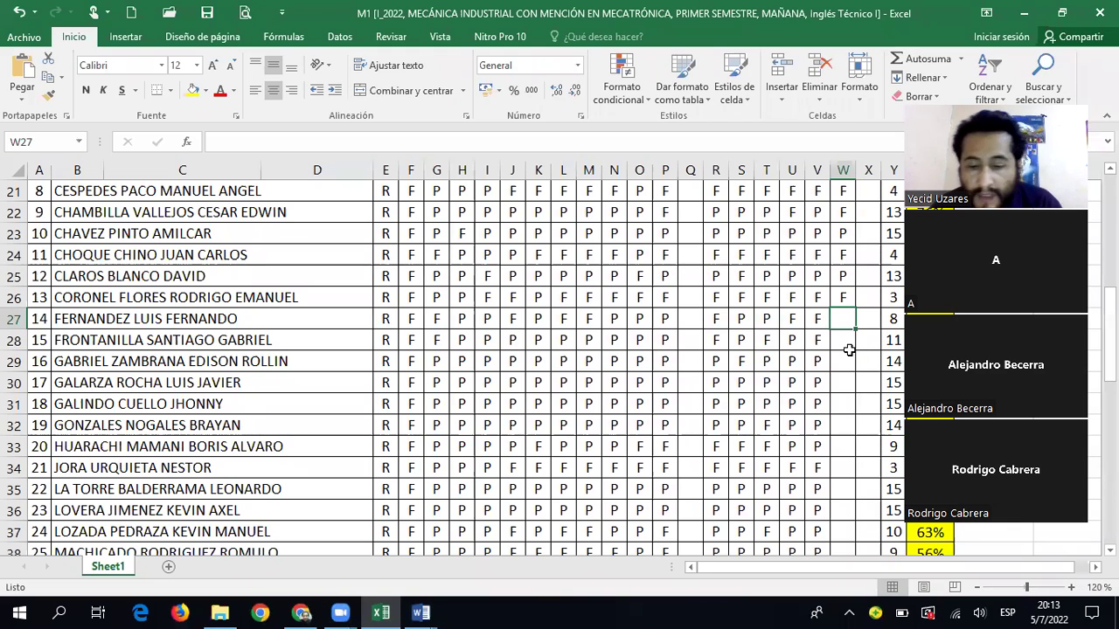
text(P)
key(Return)
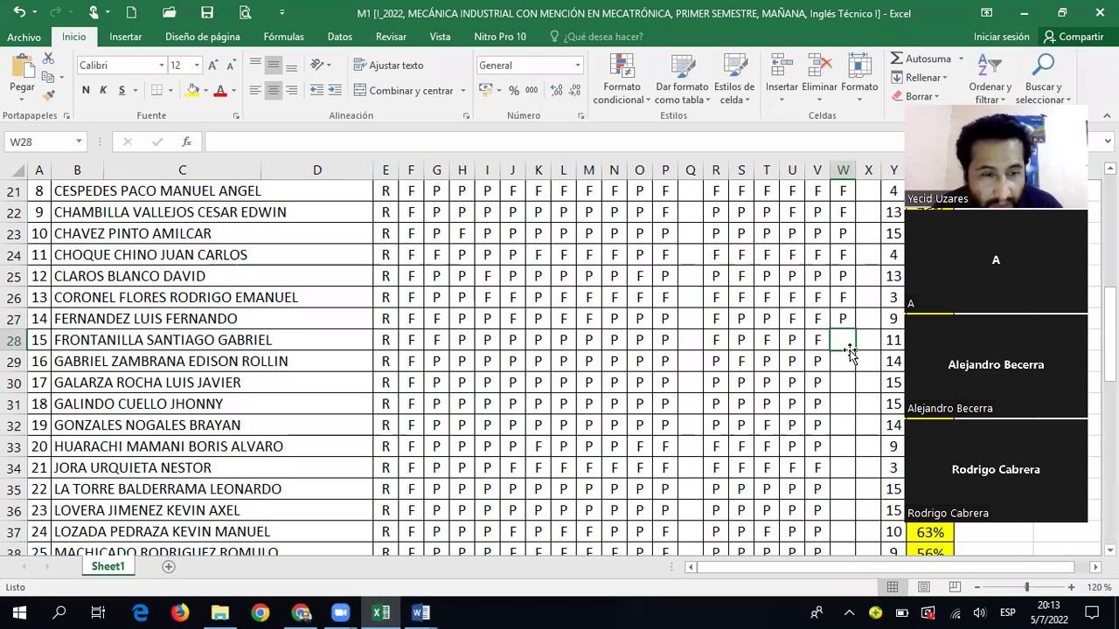
Record 05/VII/22 attendance for students 15 to 18 in W28:W31 as P, P, F and P
scroll(852, 342, down, 1)
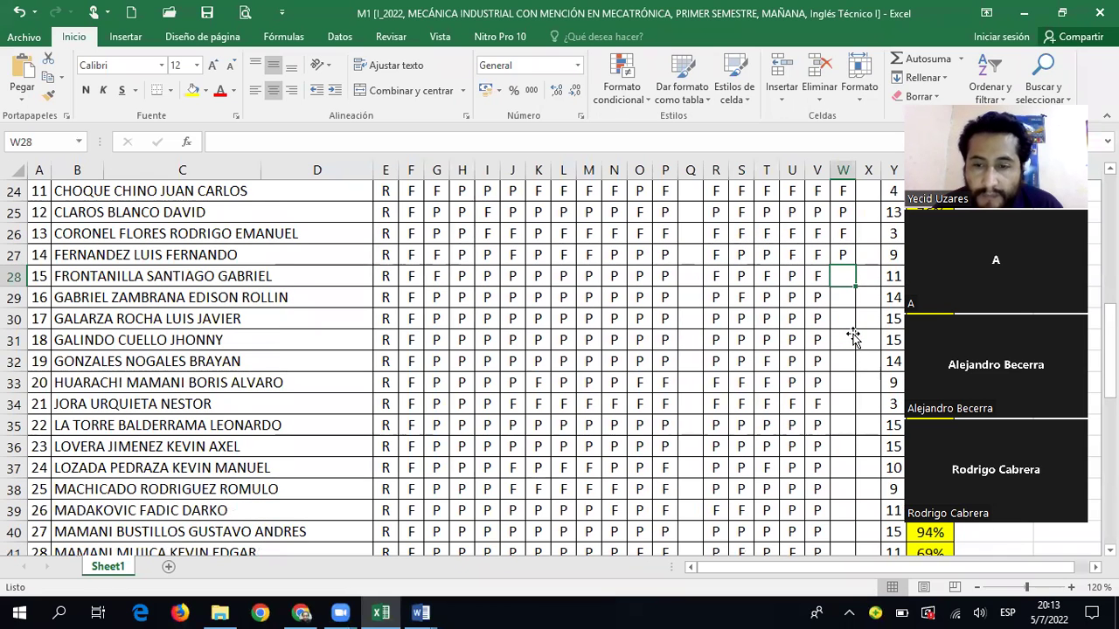
text(P)
key(Return)
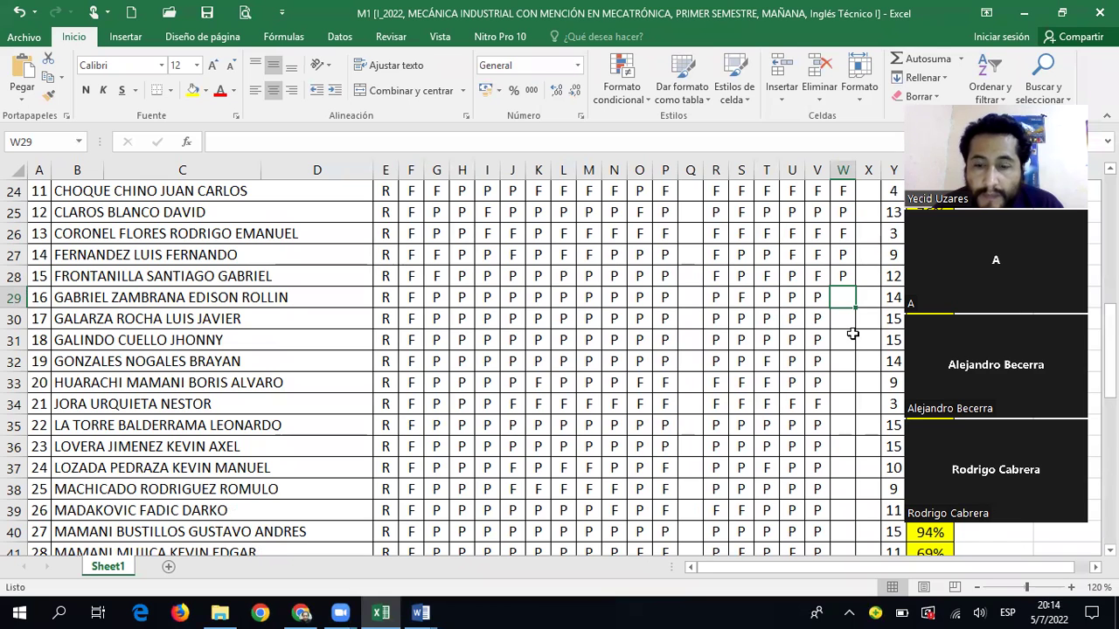
text(P)
key(Return)
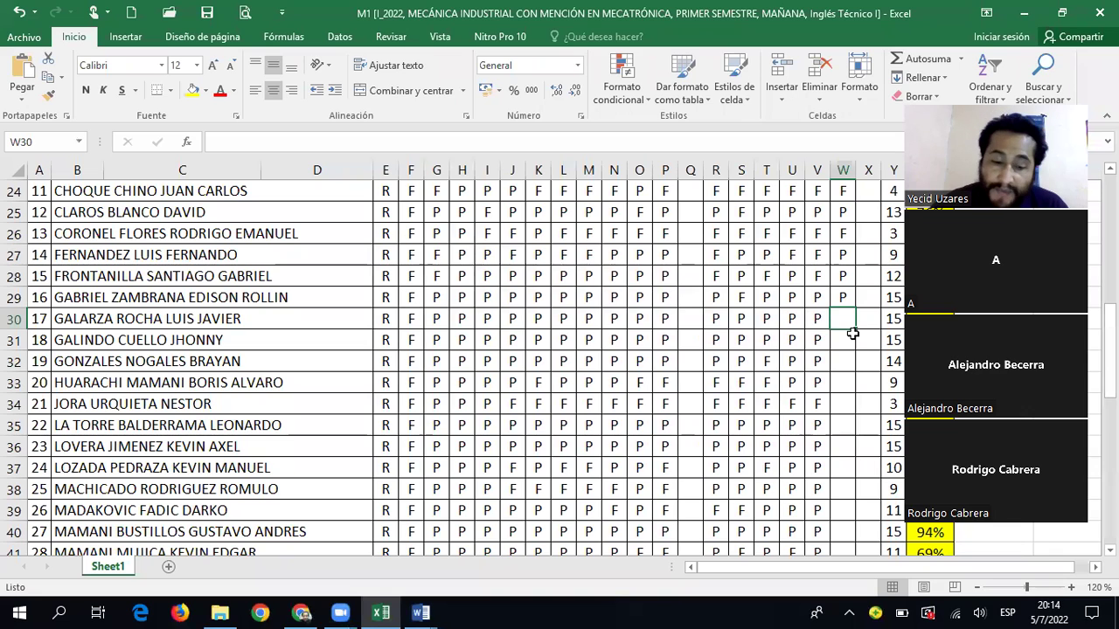
text(F)
key(Return)
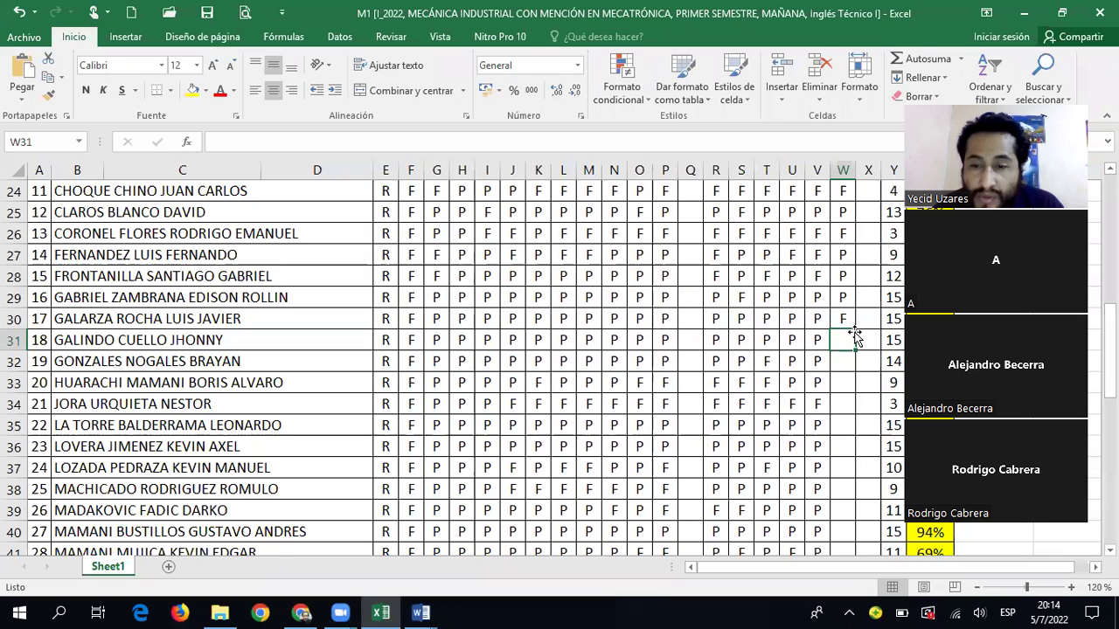
scroll(854, 336, down, 1)
text(P)
key(Return)
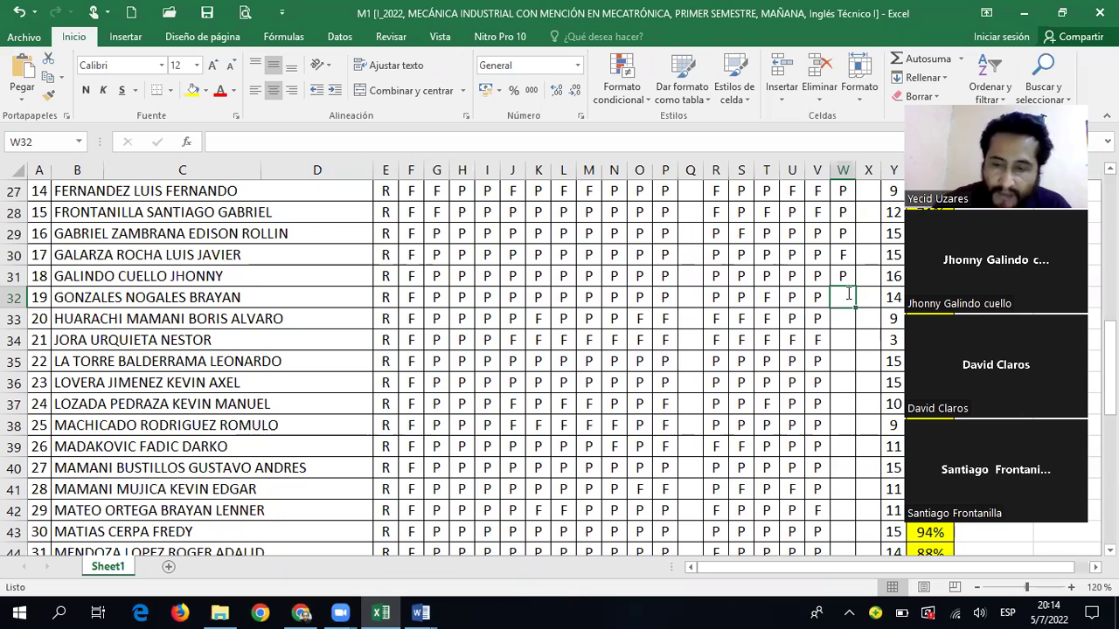
Record 05/VII/22 attendance for students 19 to 21 in W32:W34 as F, F and F
text(F)
key(Return)
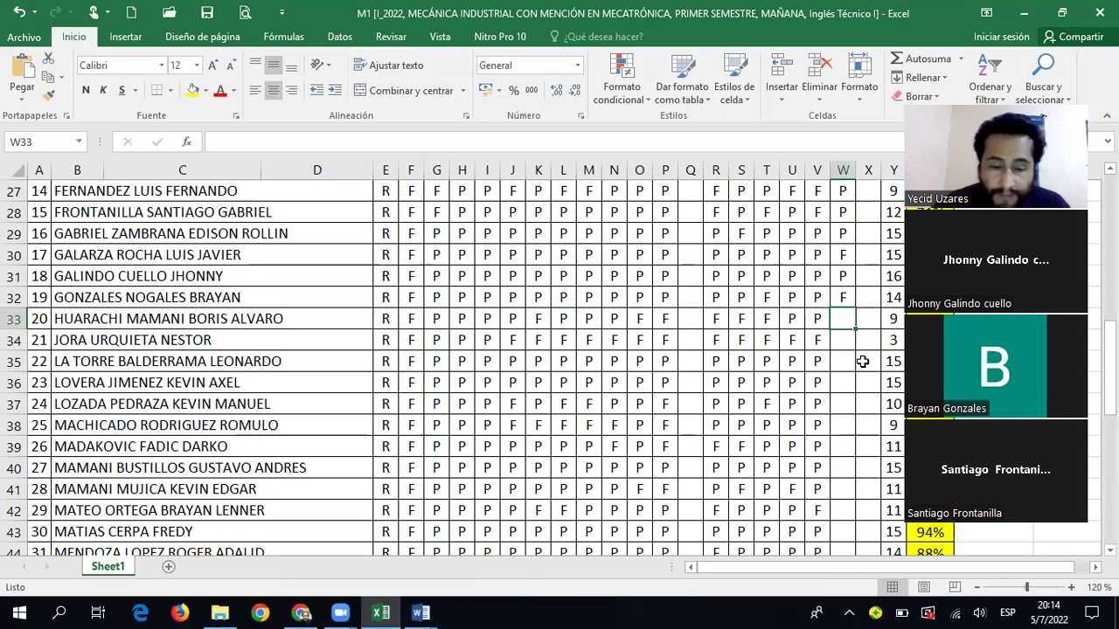
text(F)
key(Return)
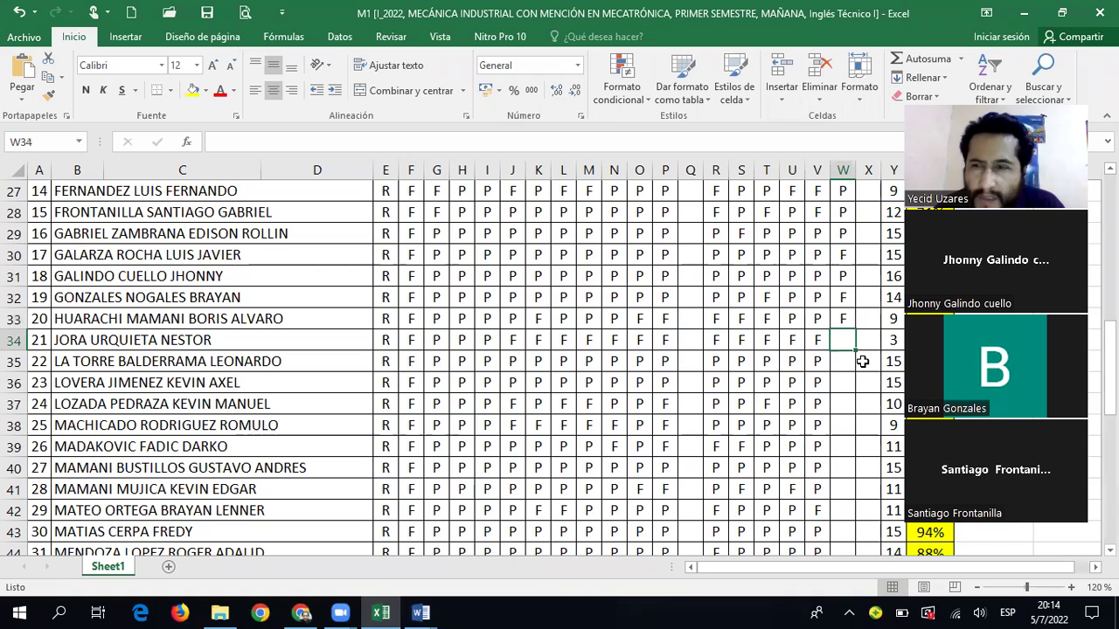
text(F)
key(Return)
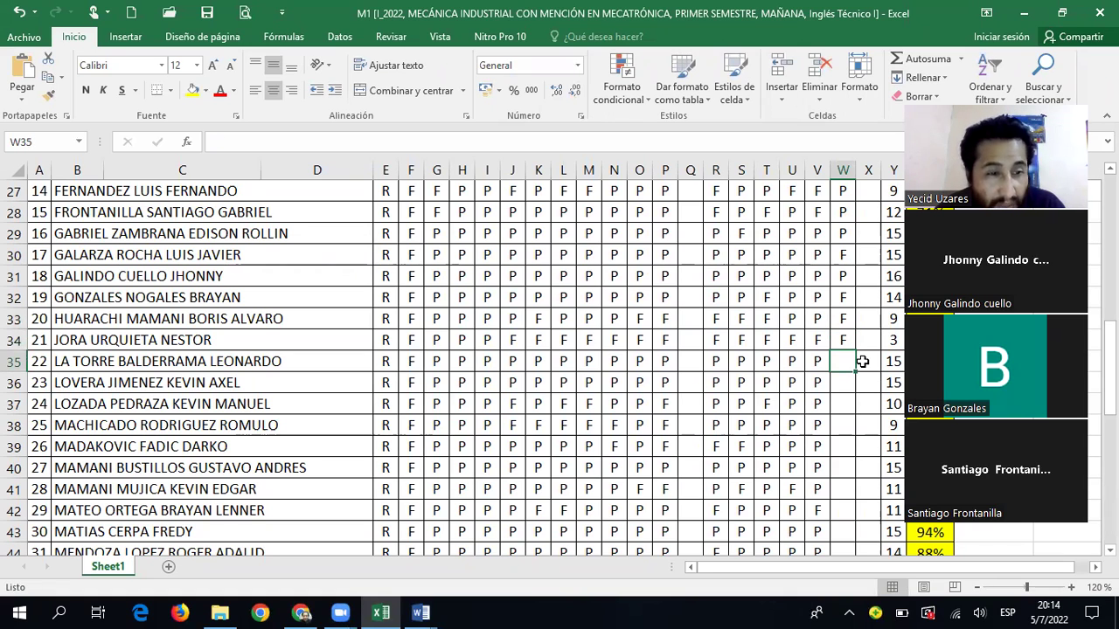
Record 05/VII/22 attendance for students 22 and 23 in W35:W36 as P and F
scroll(858, 364, down, 1)
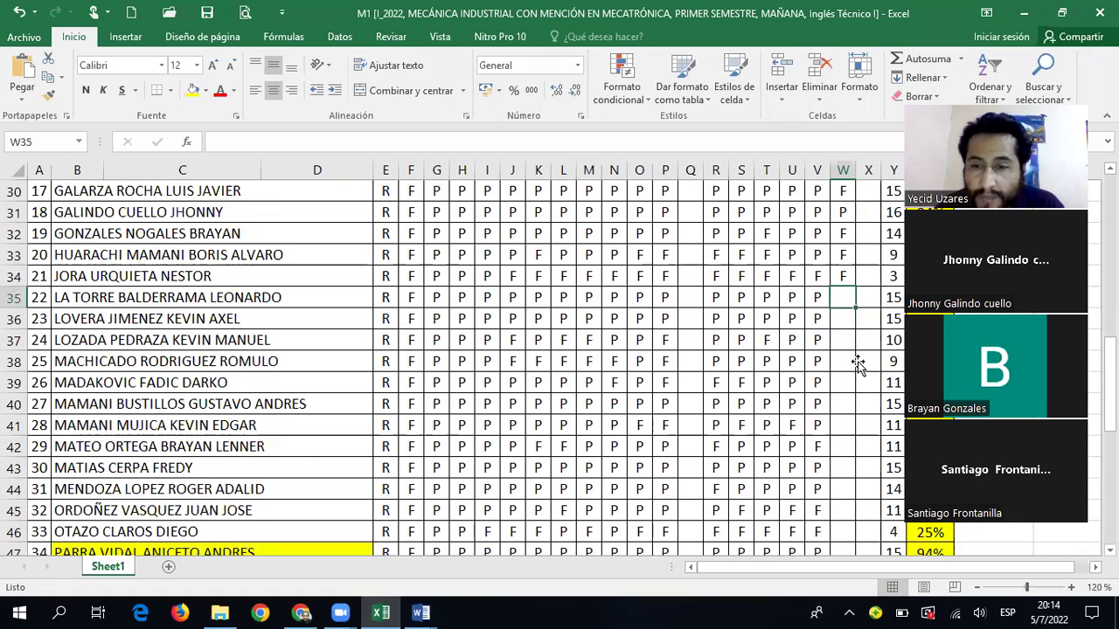
scroll(858, 363, down, 1)
text(P)
key(Return)
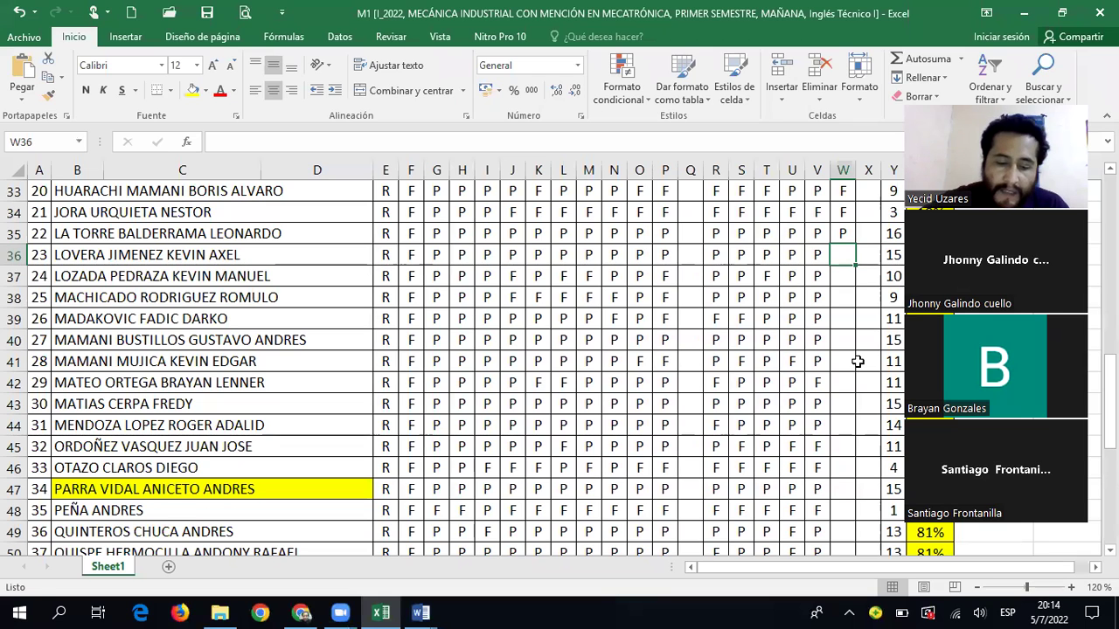
text(F)
key(Return)
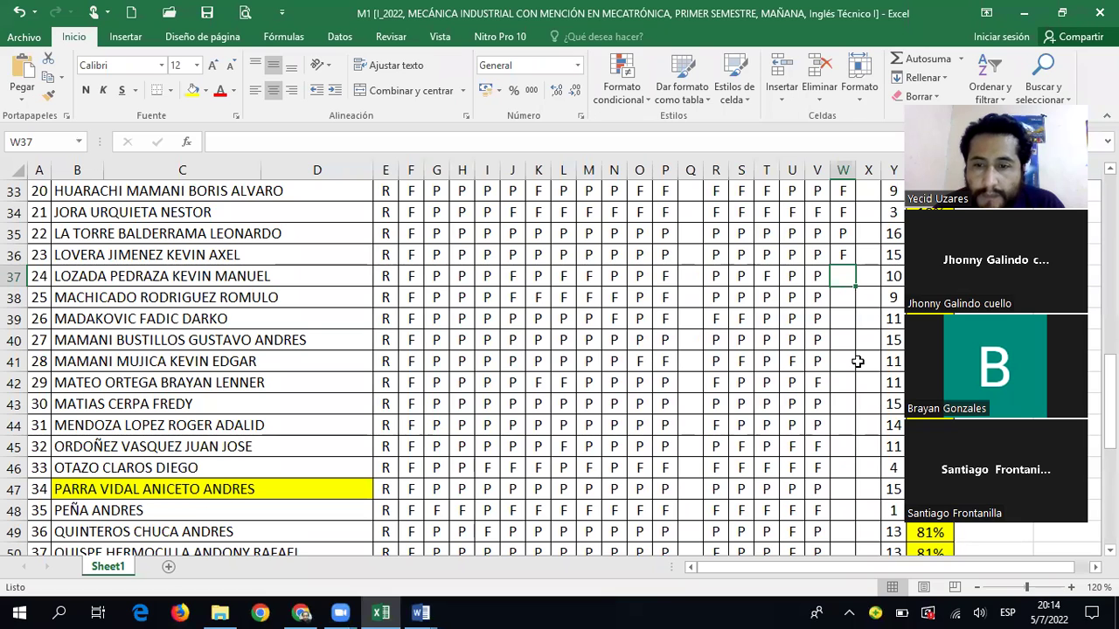
Record 05/VII/22 attendance for students 24 and 25 in W37:W38 as P and P
key(Down)
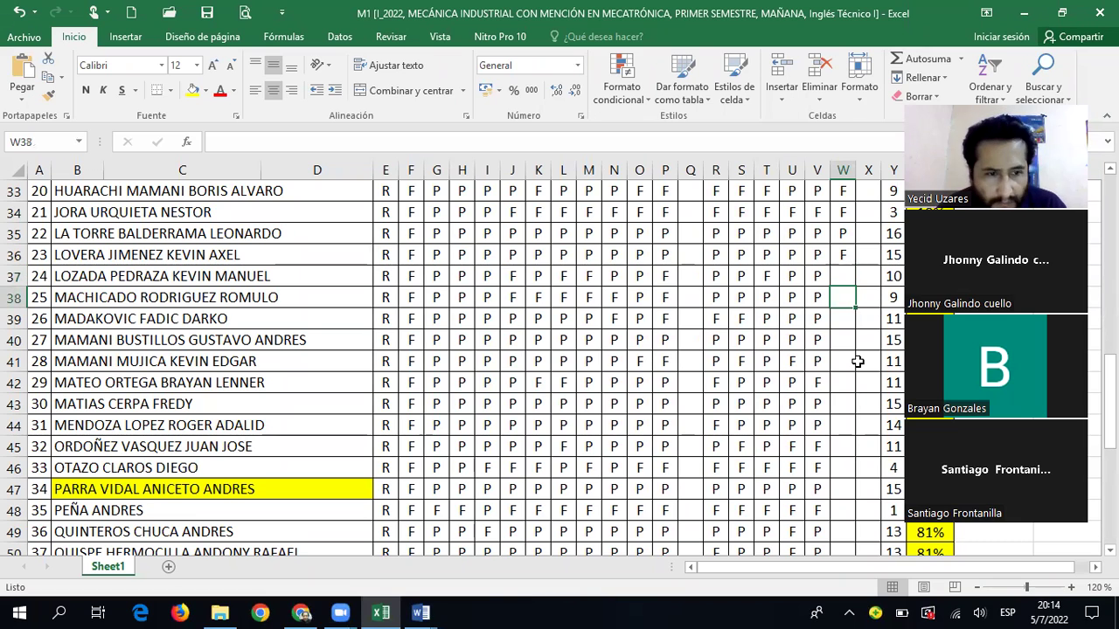
click(841, 276)
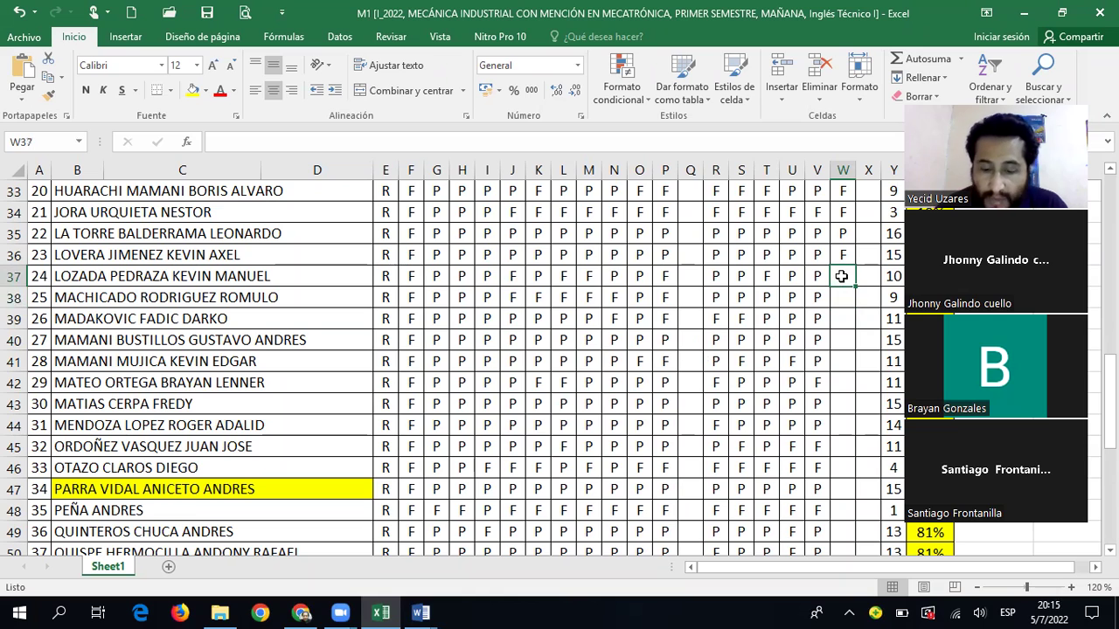
text(P)
key(Return)
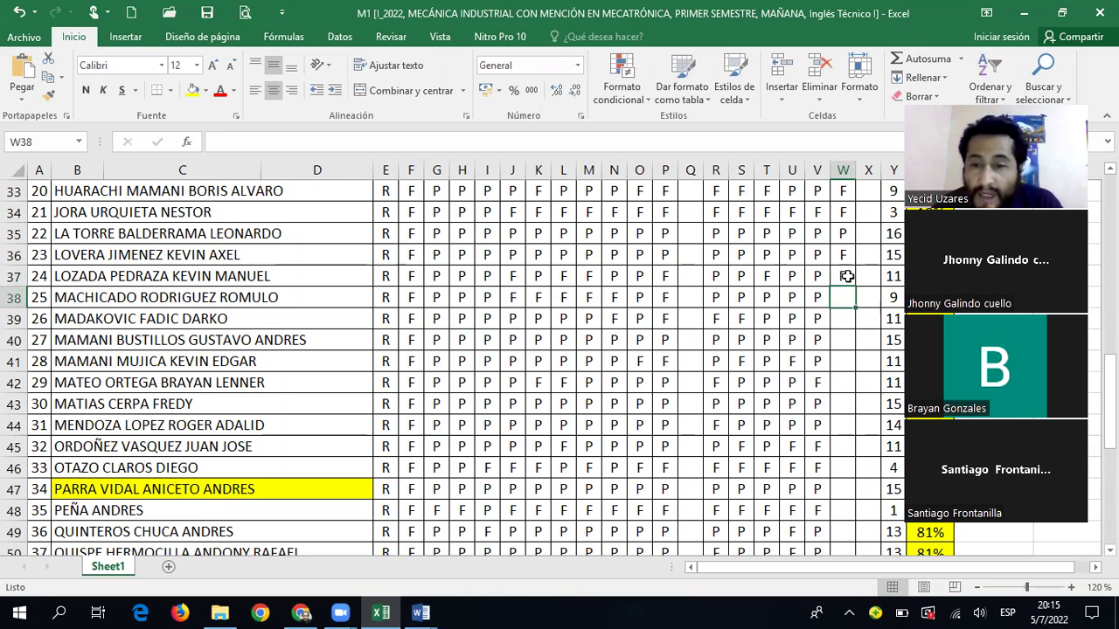
scroll(873, 302, down, 2)
scroll(879, 305, up, 2)
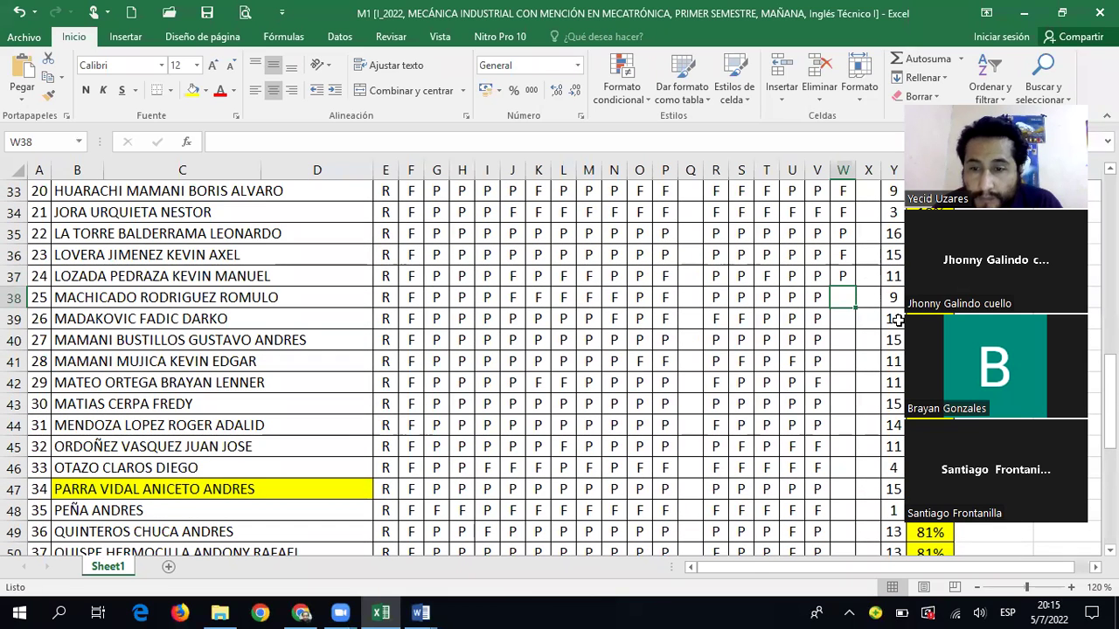
text(P)
key(Return)
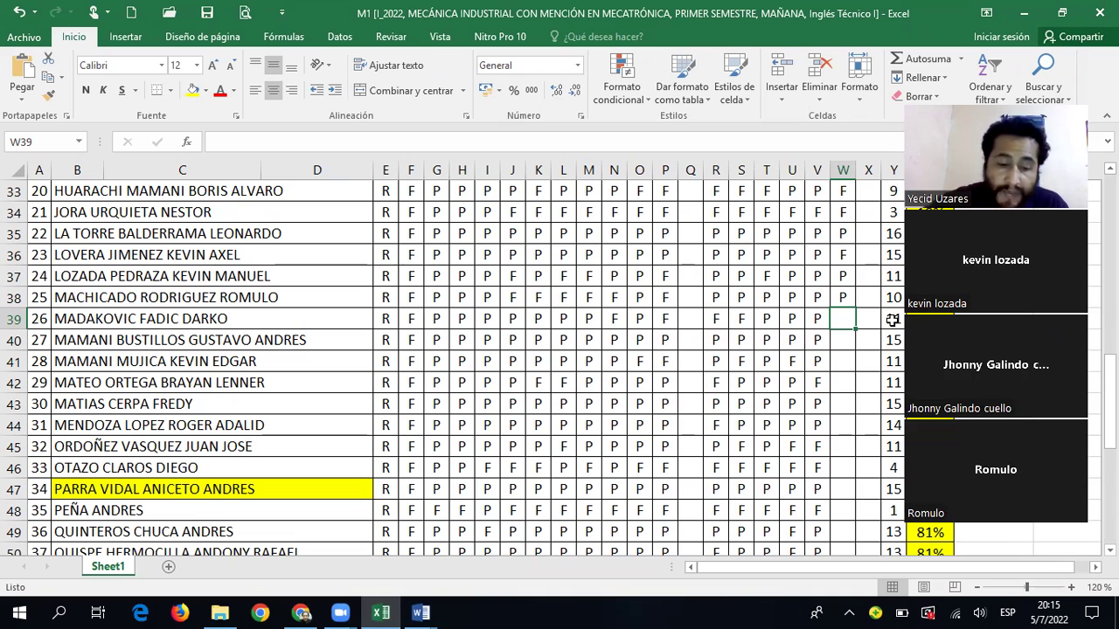
Record 05/VII/22 attendance for students 26 to 28 in W39:W41 as F, F and F
text(F)
key(Return)
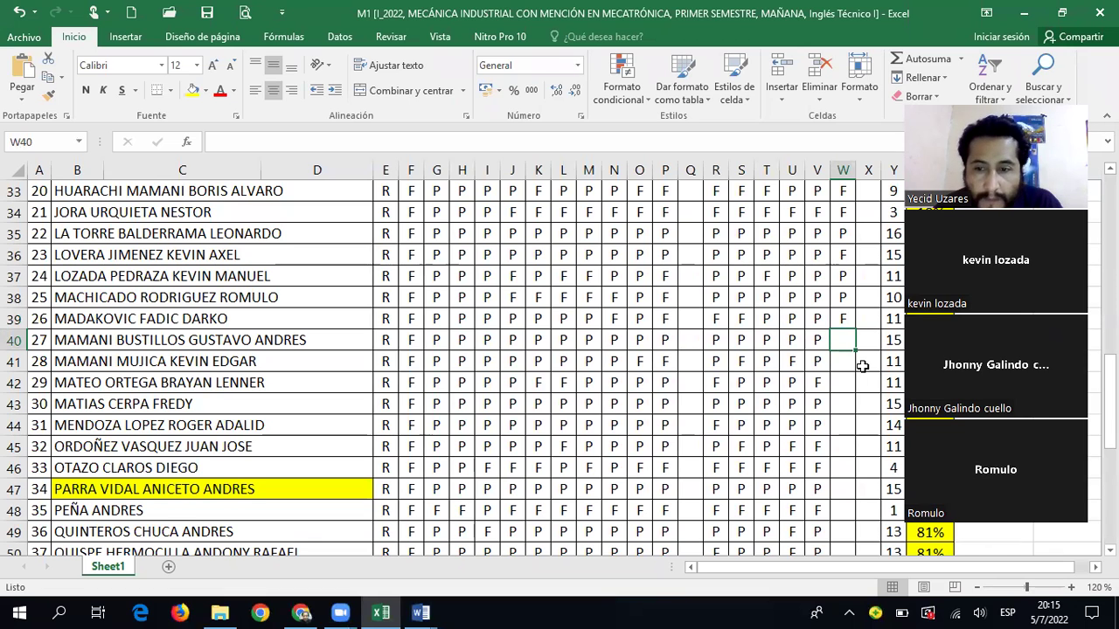
scroll(861, 366, down, 1)
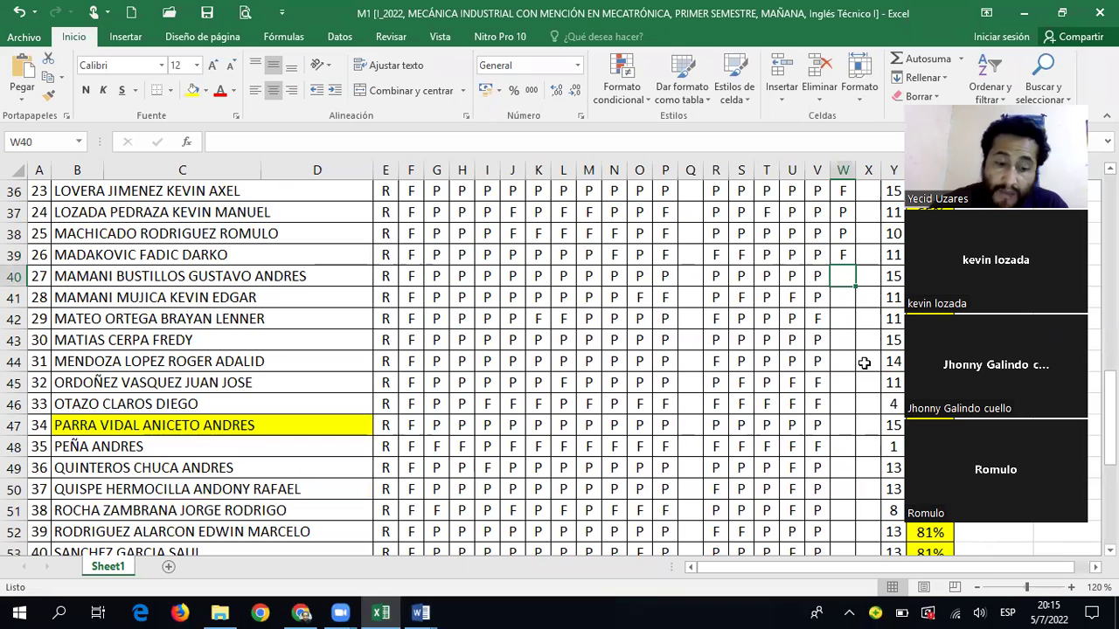
text(F)
key(Return)
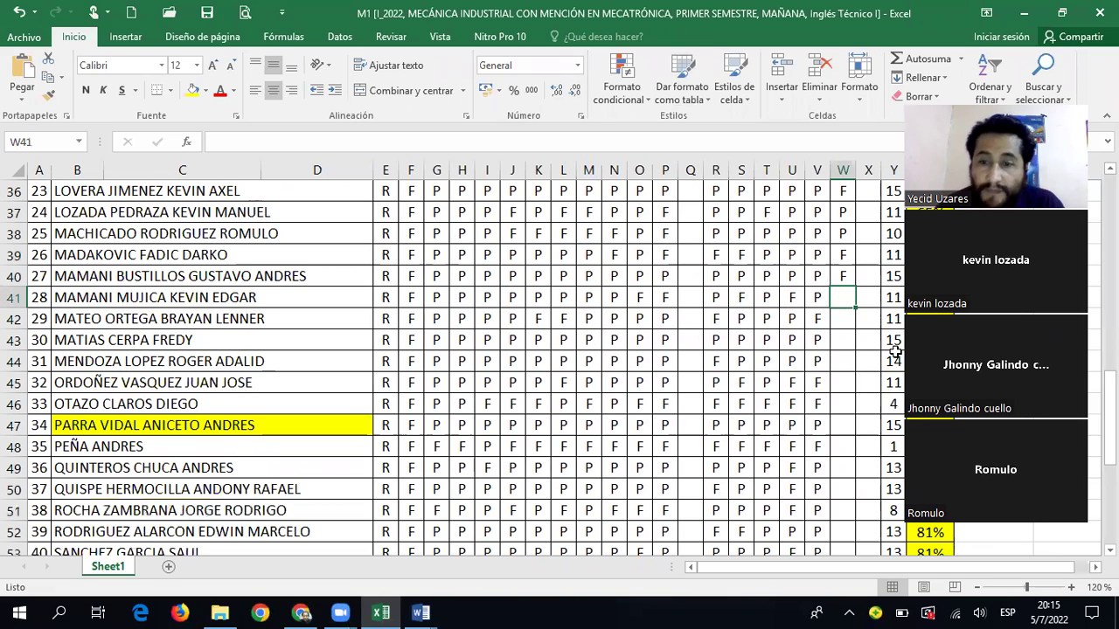
text(F)
key(Return)
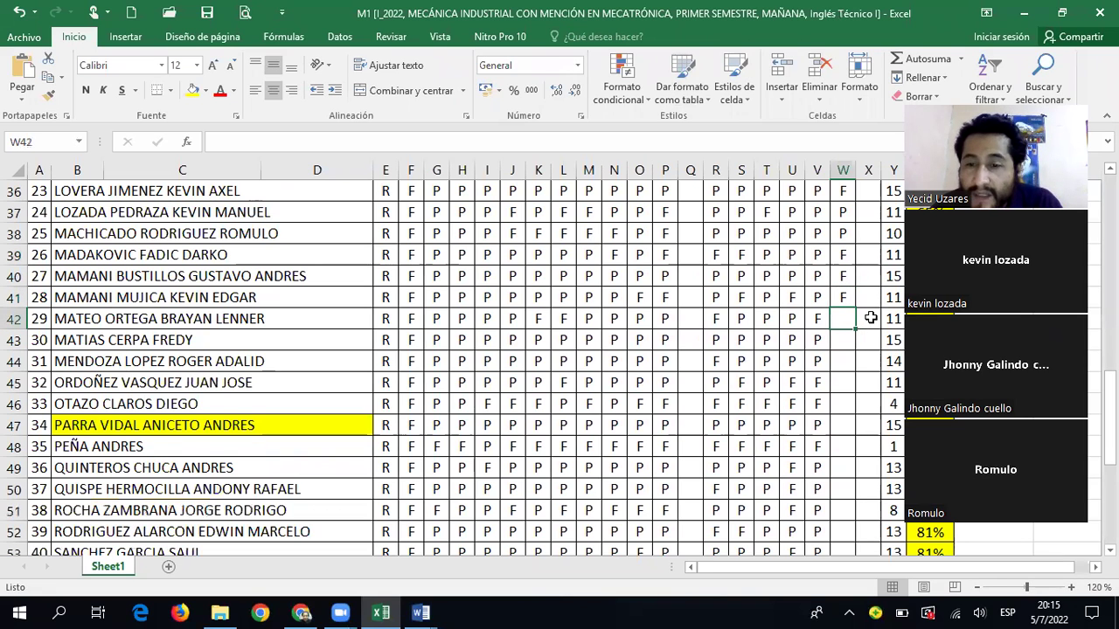
Record 05/VII/22 attendance for students 29 and 30 in W42:W43 as P, correcting student 30's initial F entry to P
scroll(870, 318, down, 1)
text(P)
key(Return)
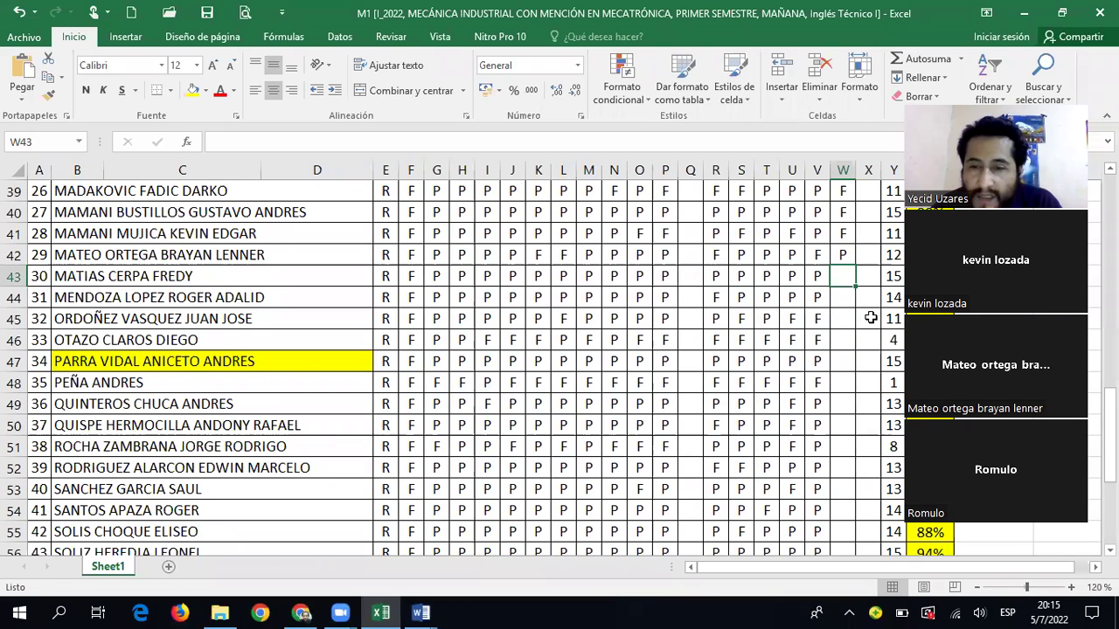
scroll(871, 318, down, 1)
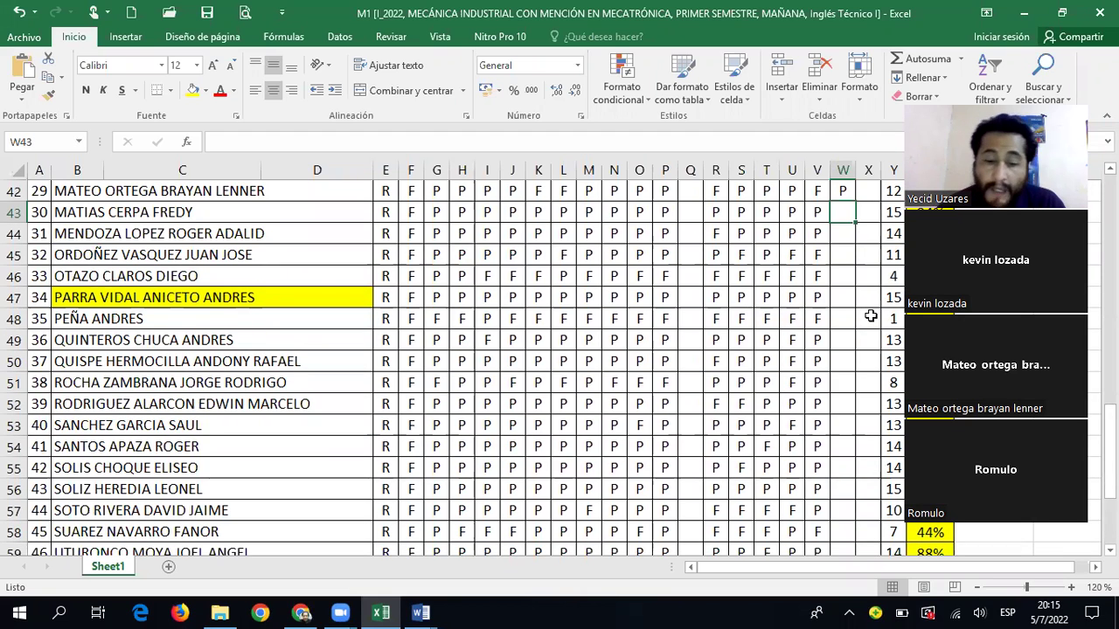
text(F)
key(Return)
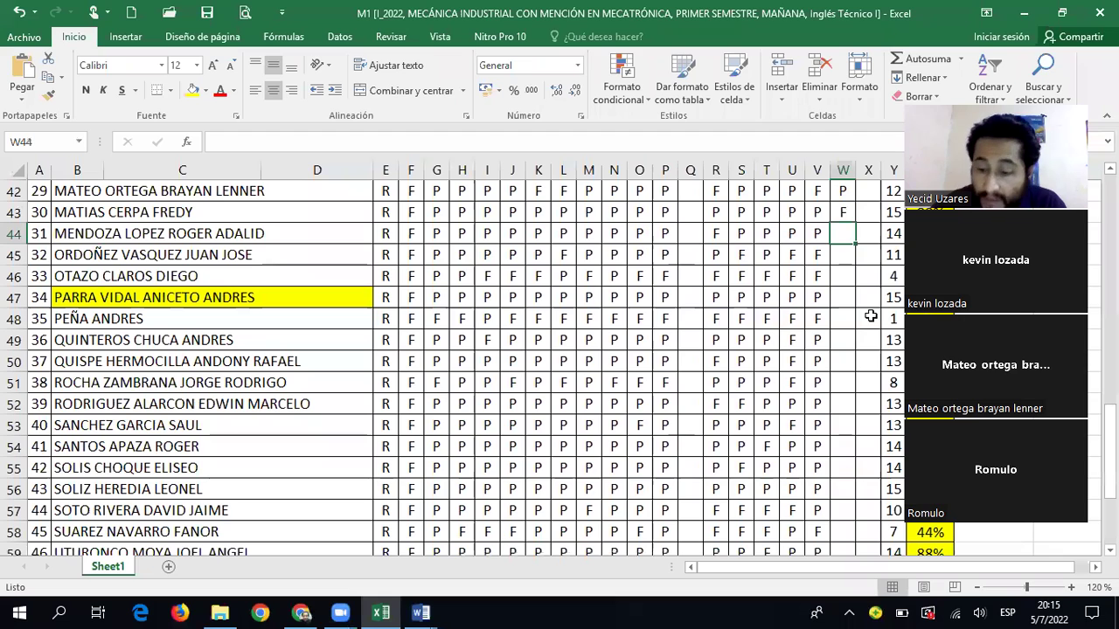
key(Up)
text(P)
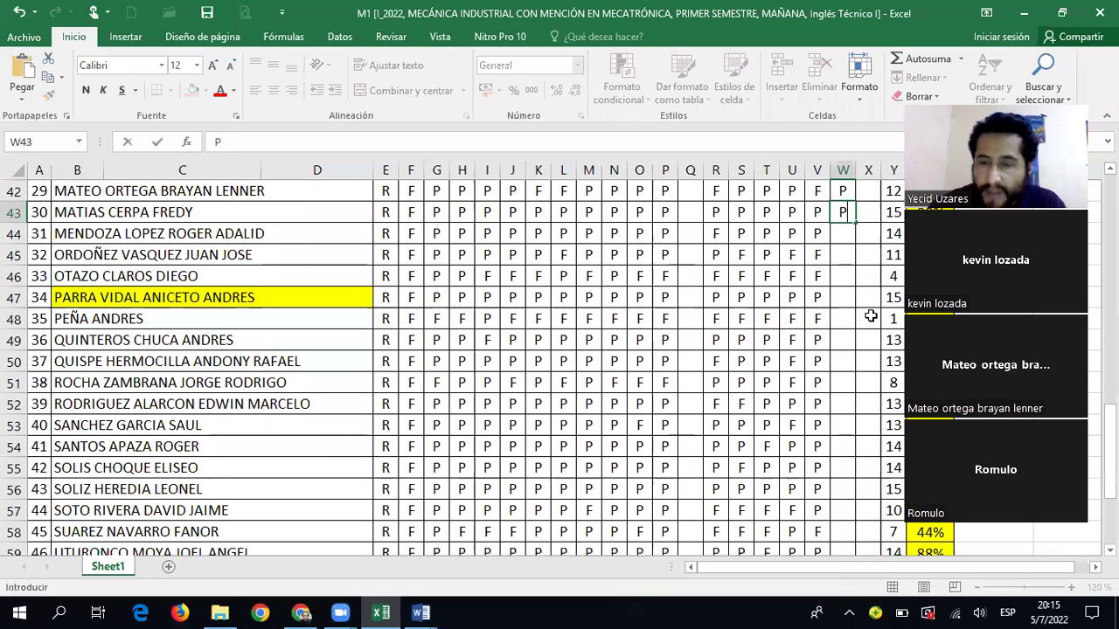
key(Return)
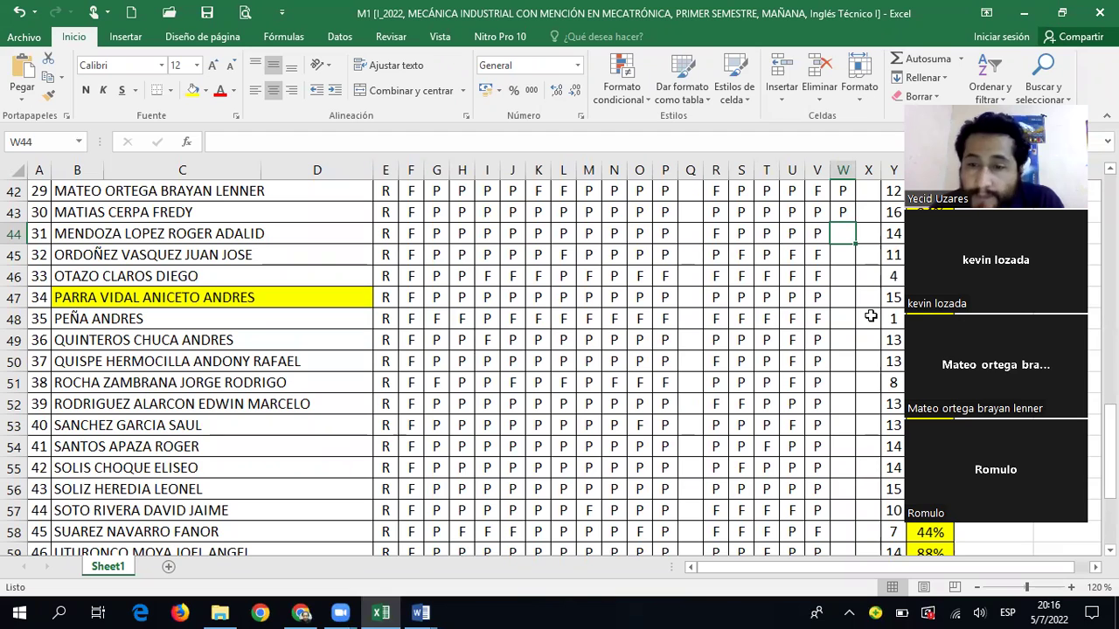
Record 05/VII/22 attendance for students 31 to 33 in W44:W46 as F, F and F
text(F)
key(Return)
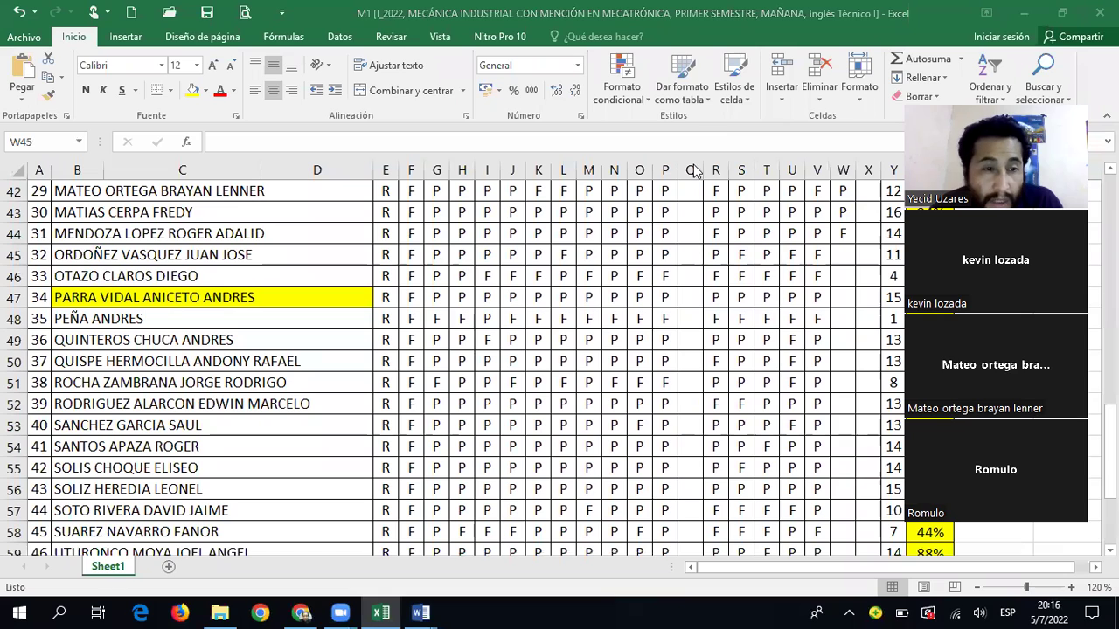
click(848, 253)
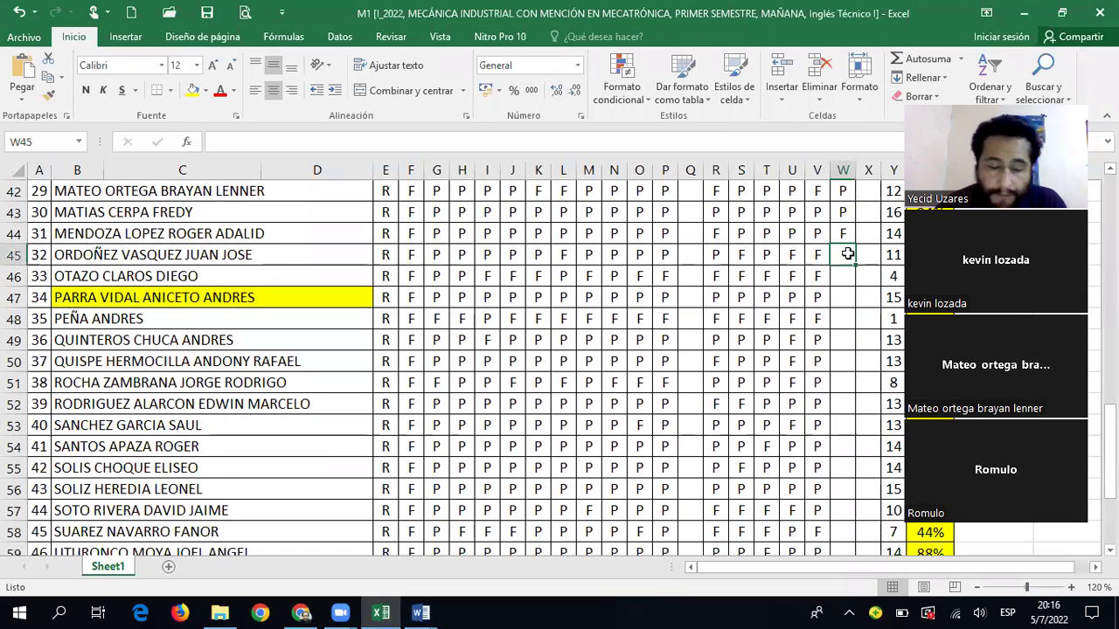
key(Return)
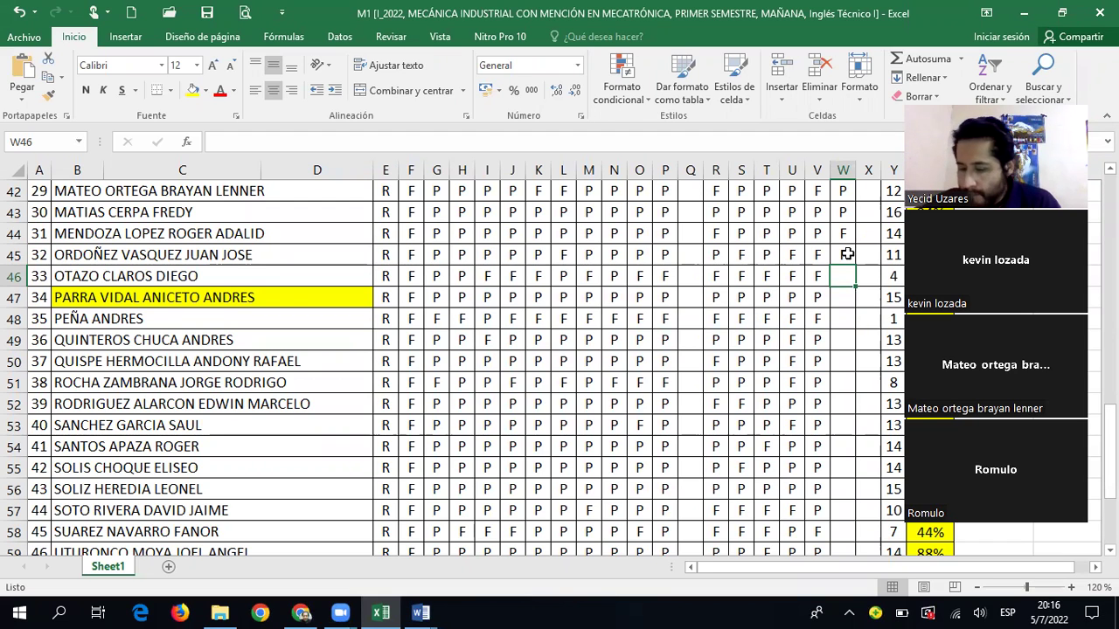
text(F)
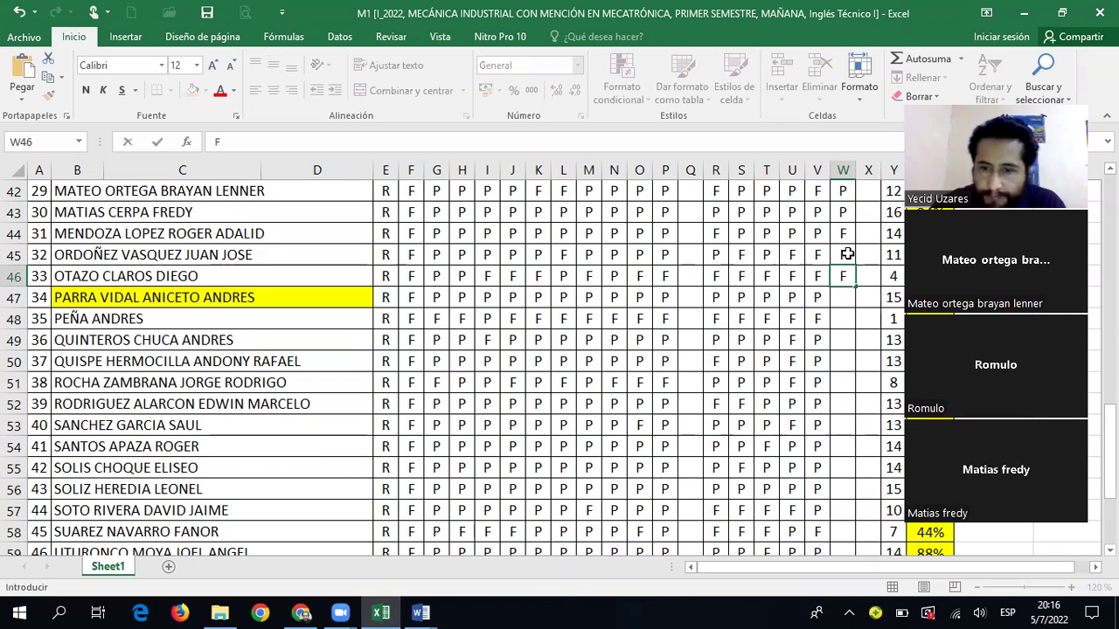
key(Return)
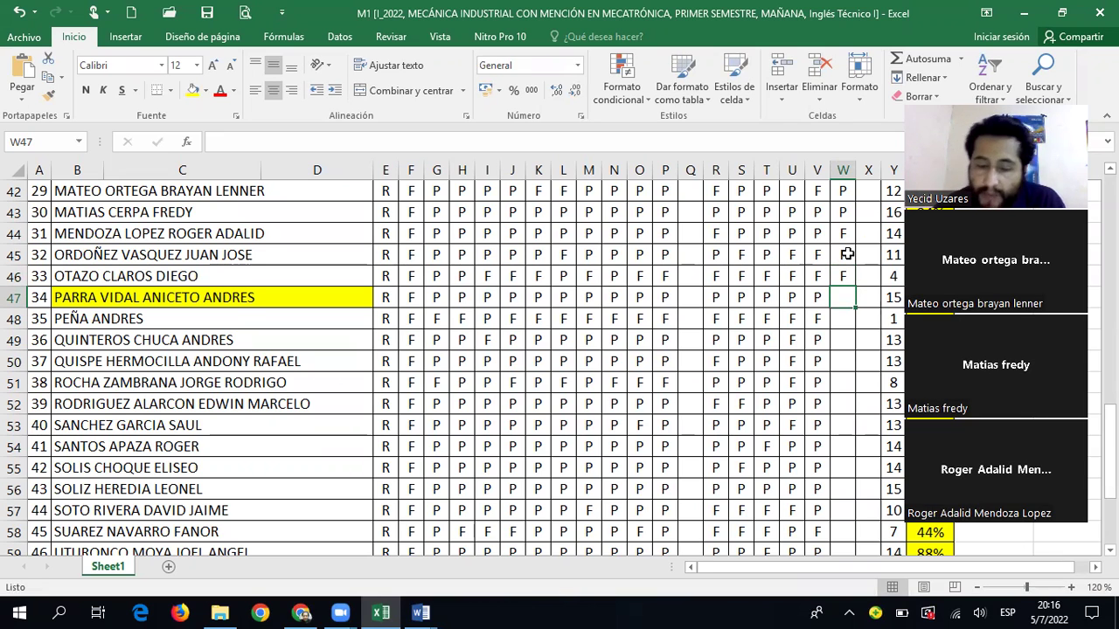
Record 05/VII/22 attendance for students 34 to 37 in W47:W50 as P, F, P and P
text(P)
key(Return)
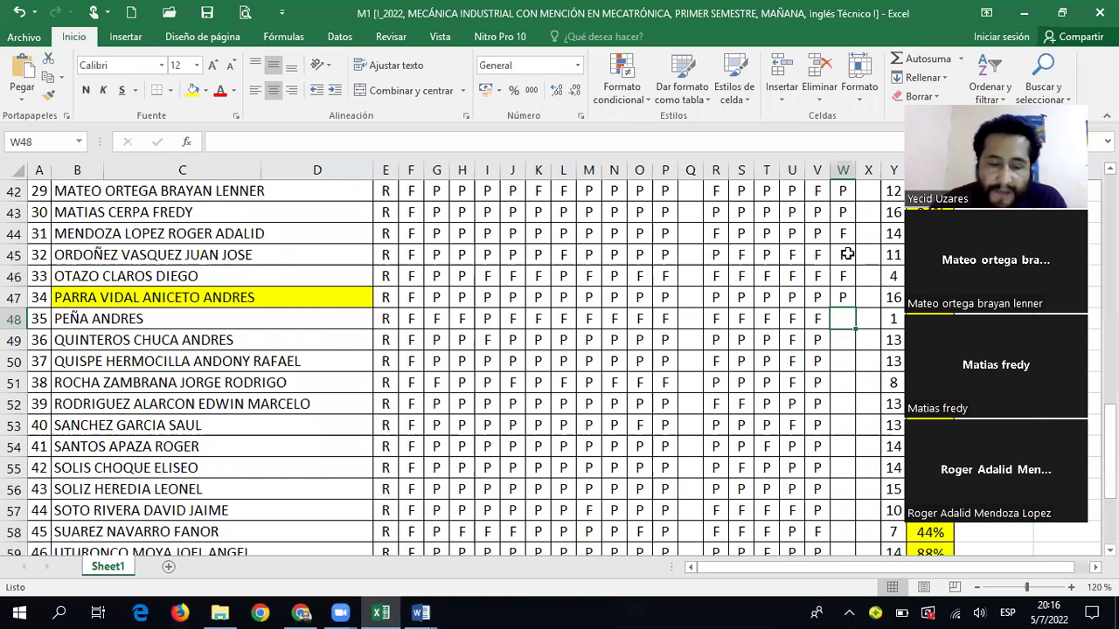
text(F)
key(Return)
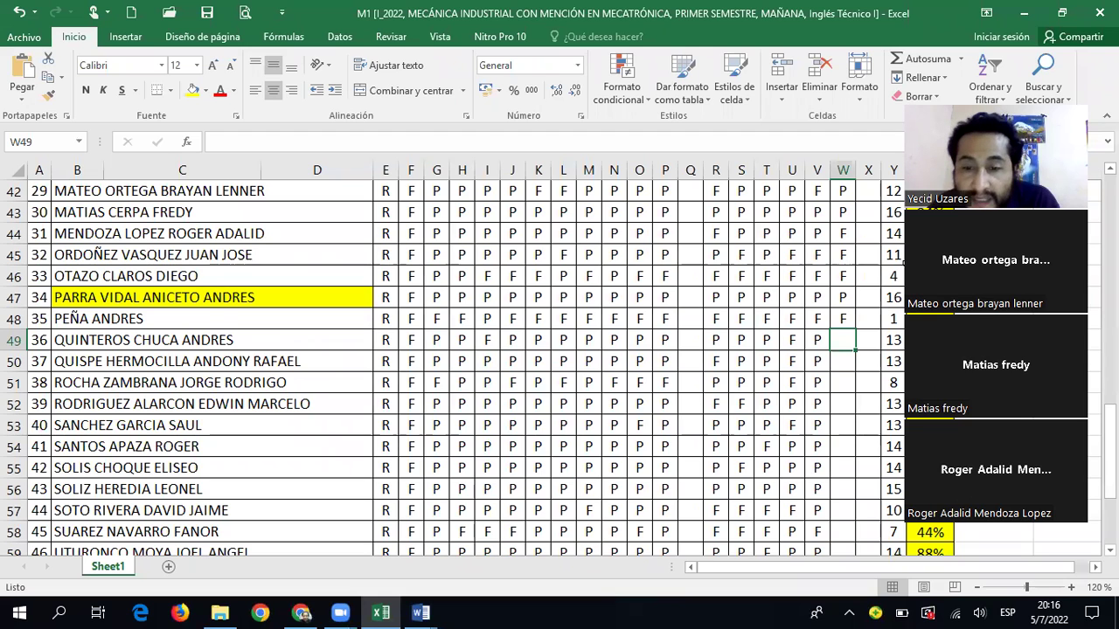
scroll(876, 271, down, 1)
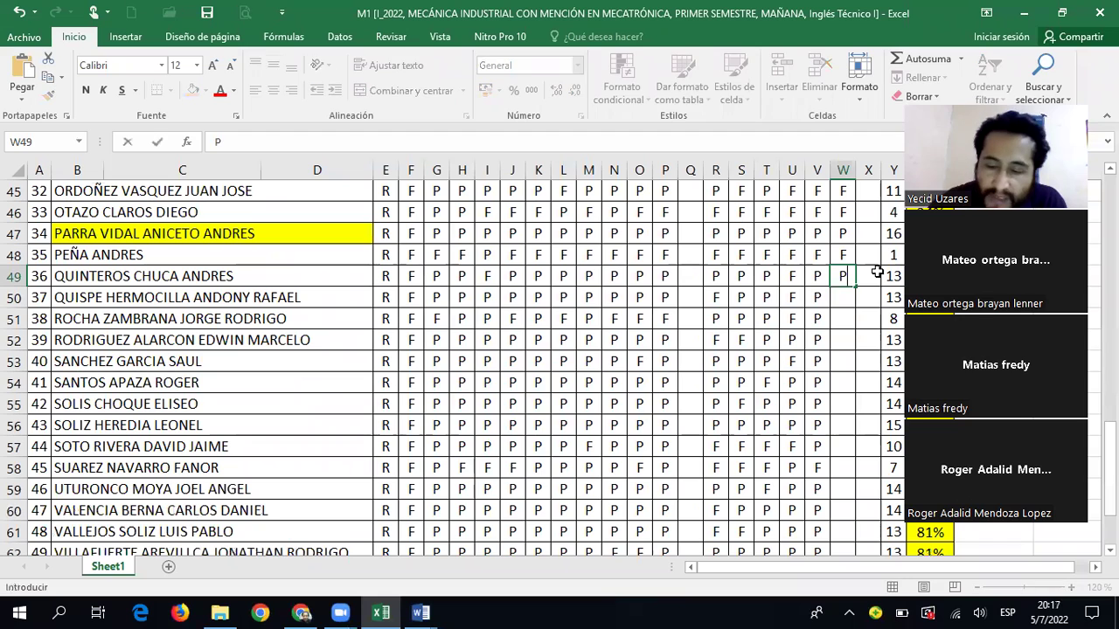
text(P)
key(Return)
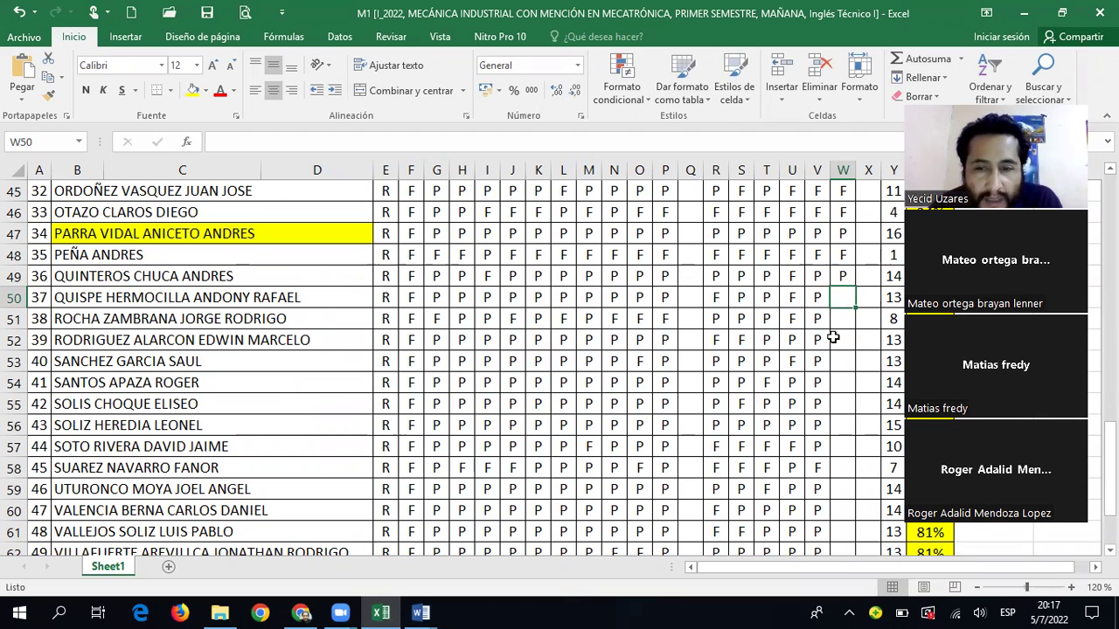
text(P)
key(Return)
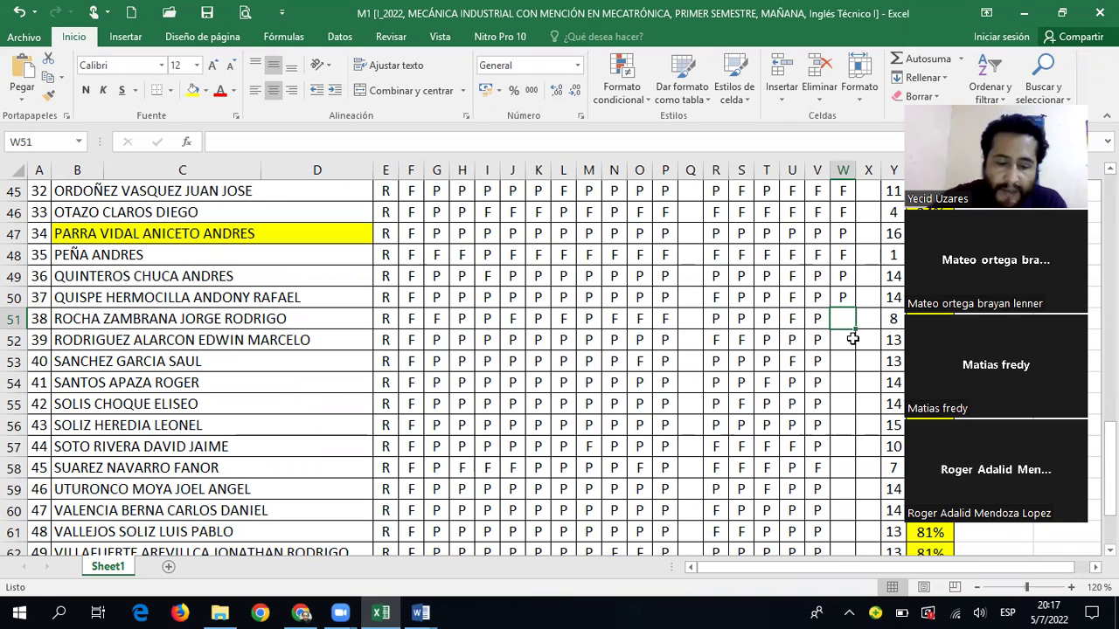
Record 05/VII/22 attendance for students 38 to 40 in W51:W53 as F, F and F
text(F)
key(Return)
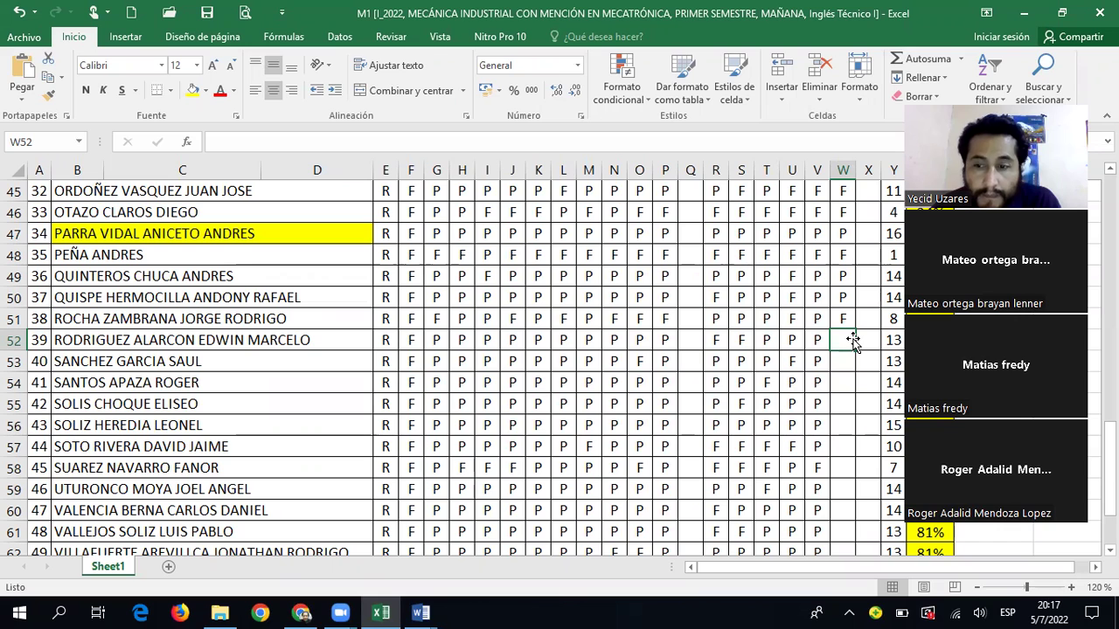
text(F)
key(Return)
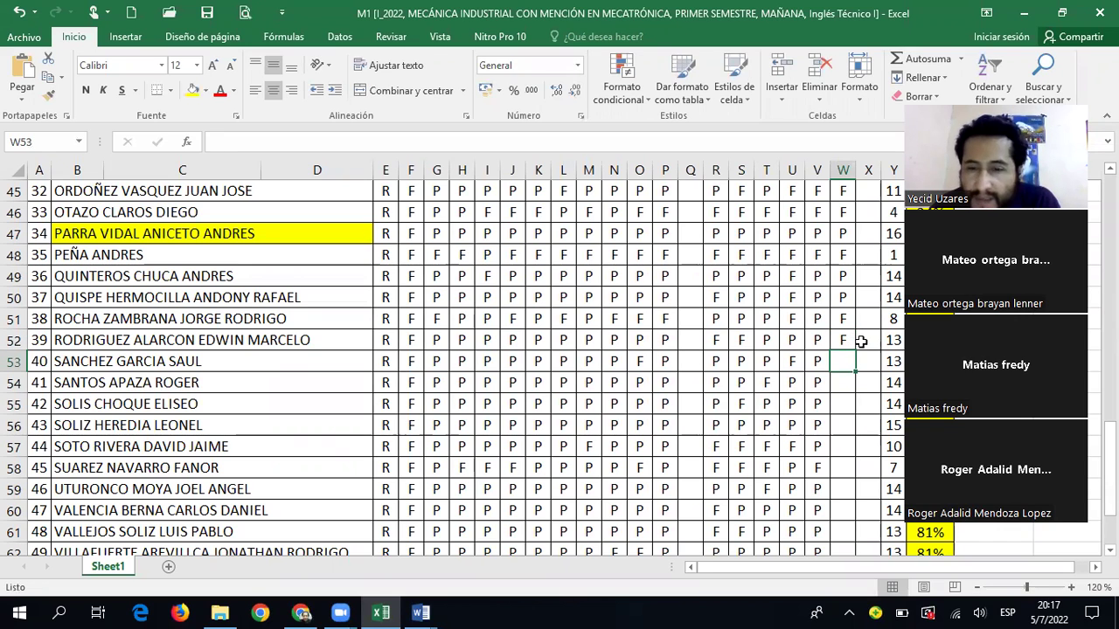
scroll(862, 343, down, 1)
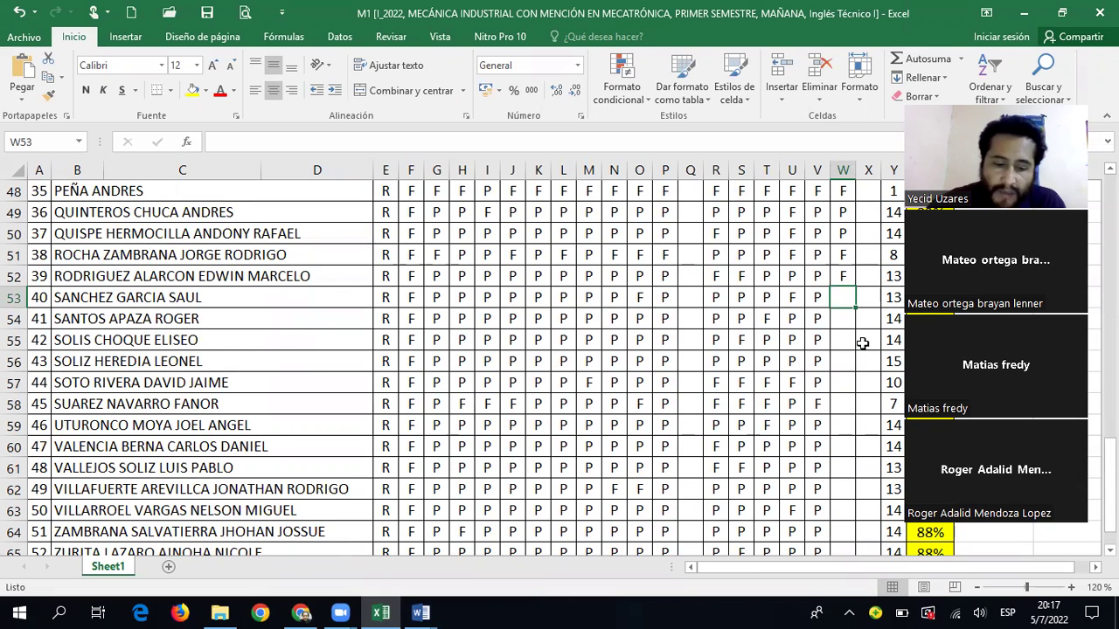
text(F)
key(Return)
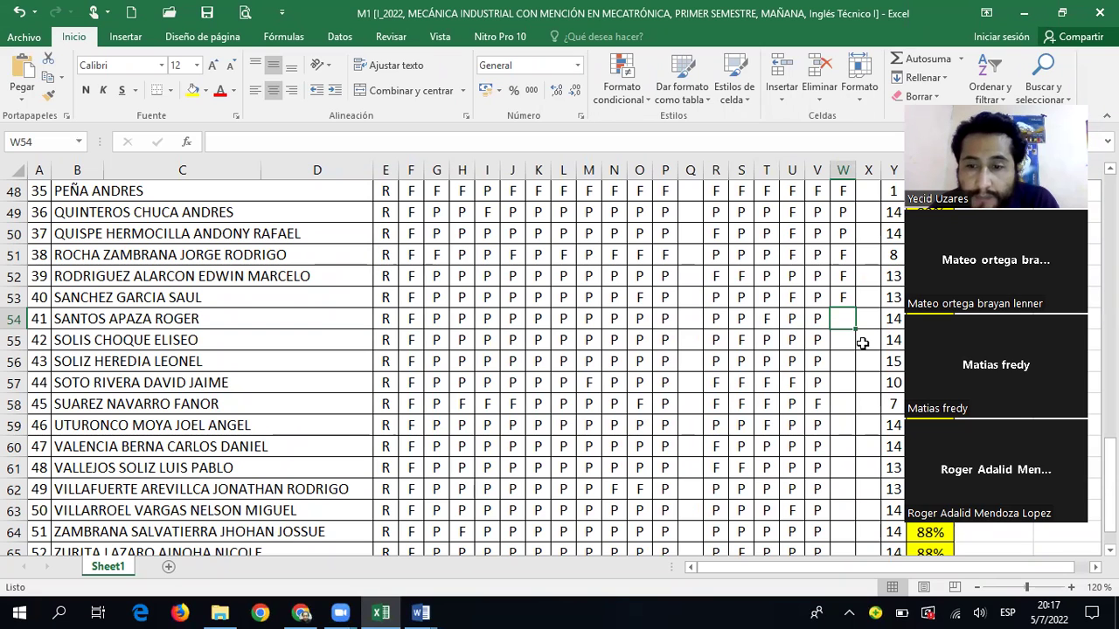
Record 05/VII/22 attendance for students 41 to 43 in W54:W56 as P, P and P
text(P)
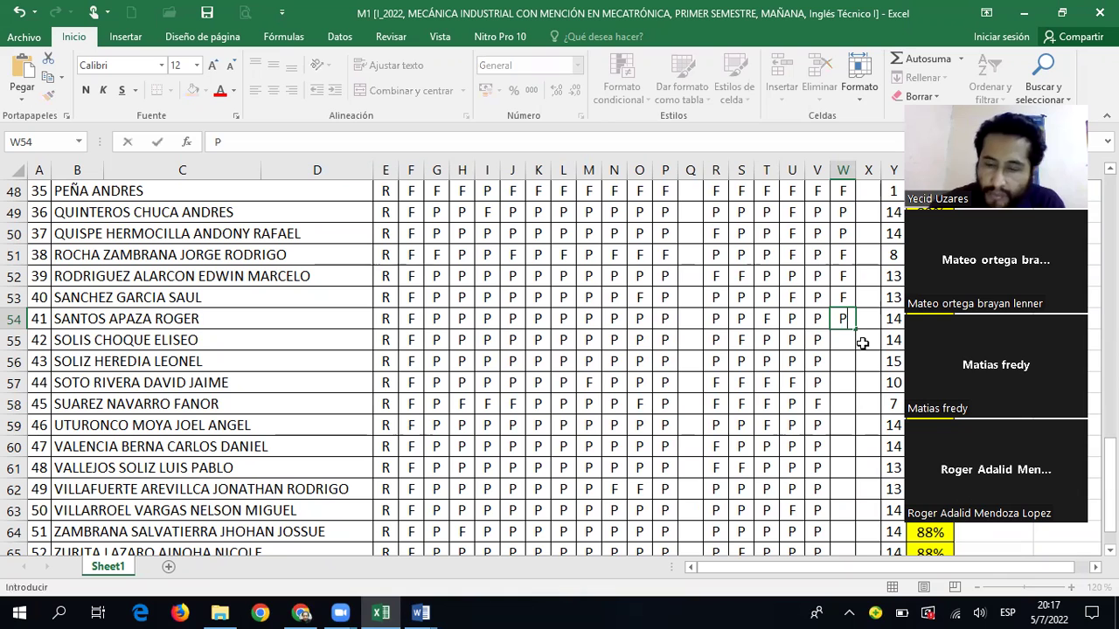
key(Return)
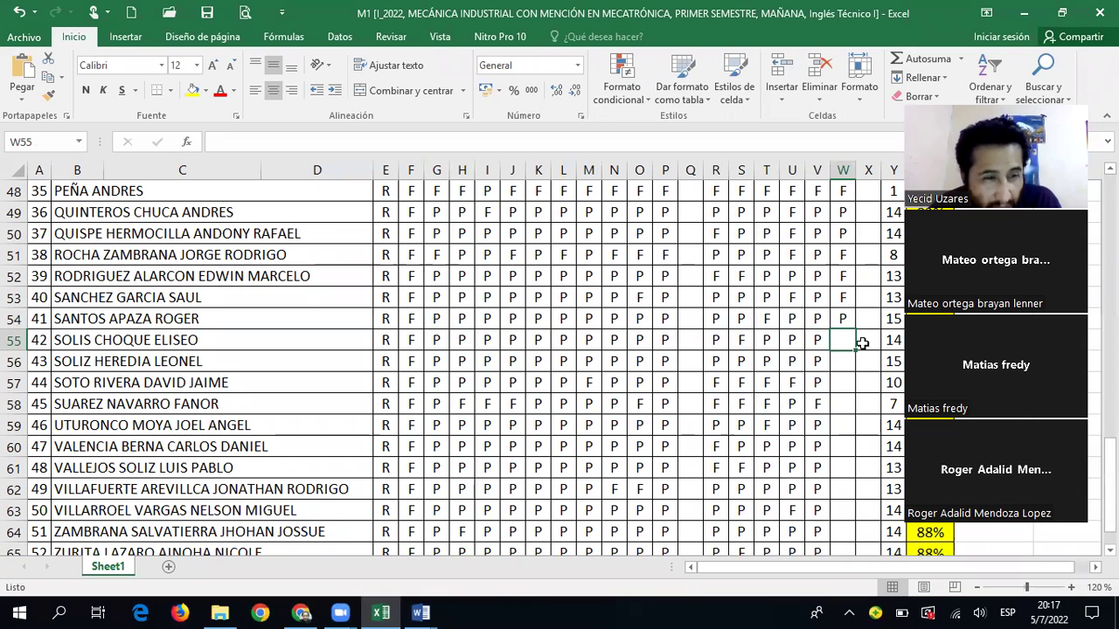
scroll(862, 341, down, 1)
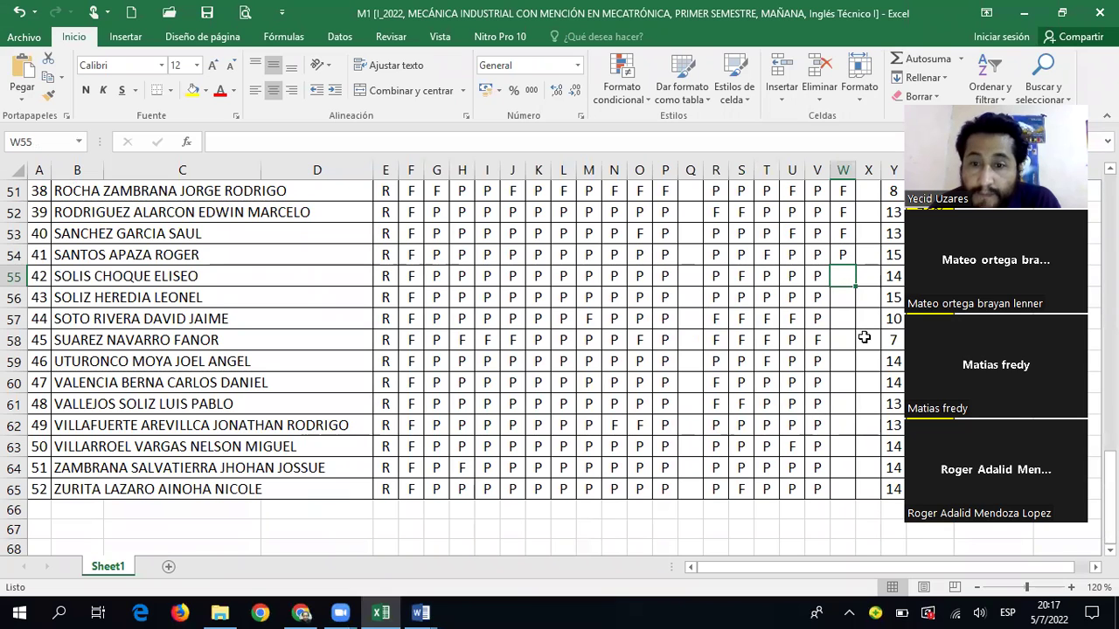
text(P)
key(Return)
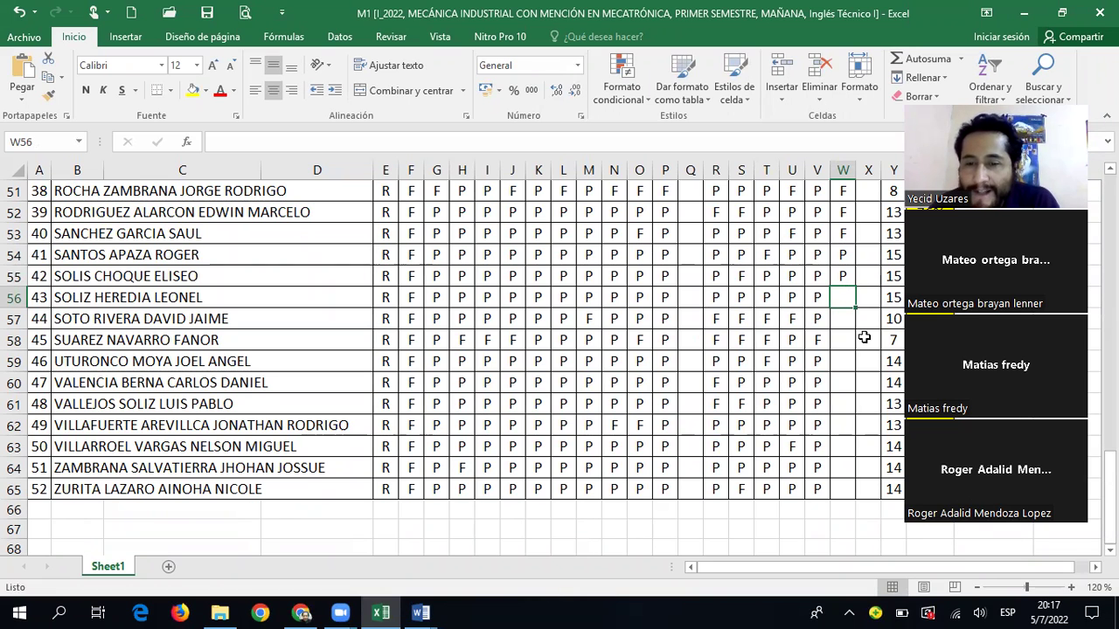
text(P)
key(Return)
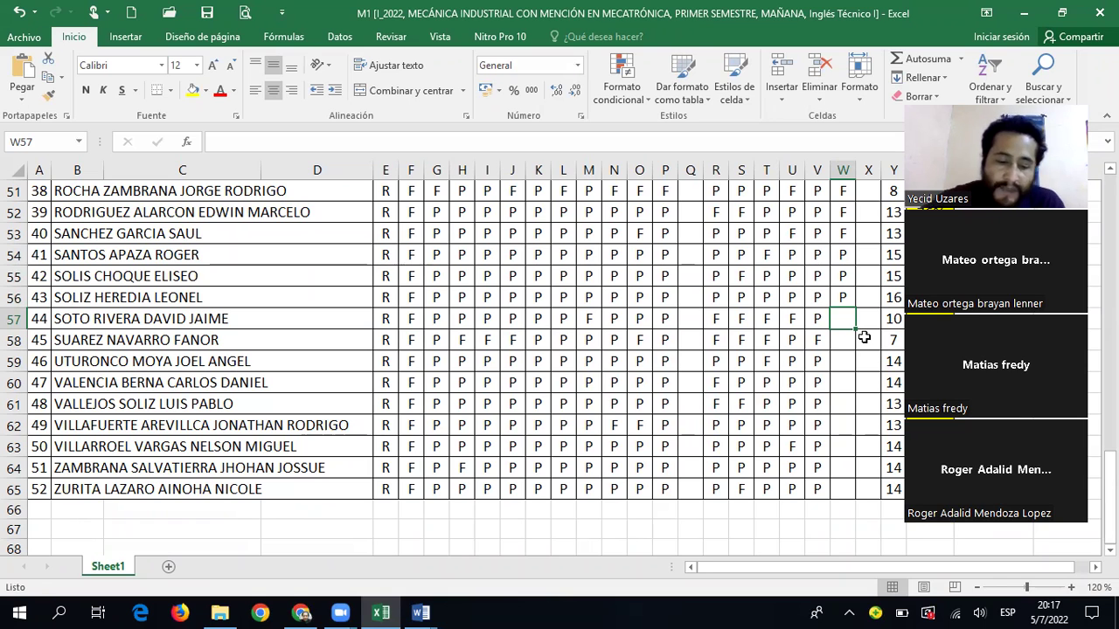
Record 05/VII/22 attendance for students 44 to 46 in W57:W59 as F, P and F
text(F)
key(Return)
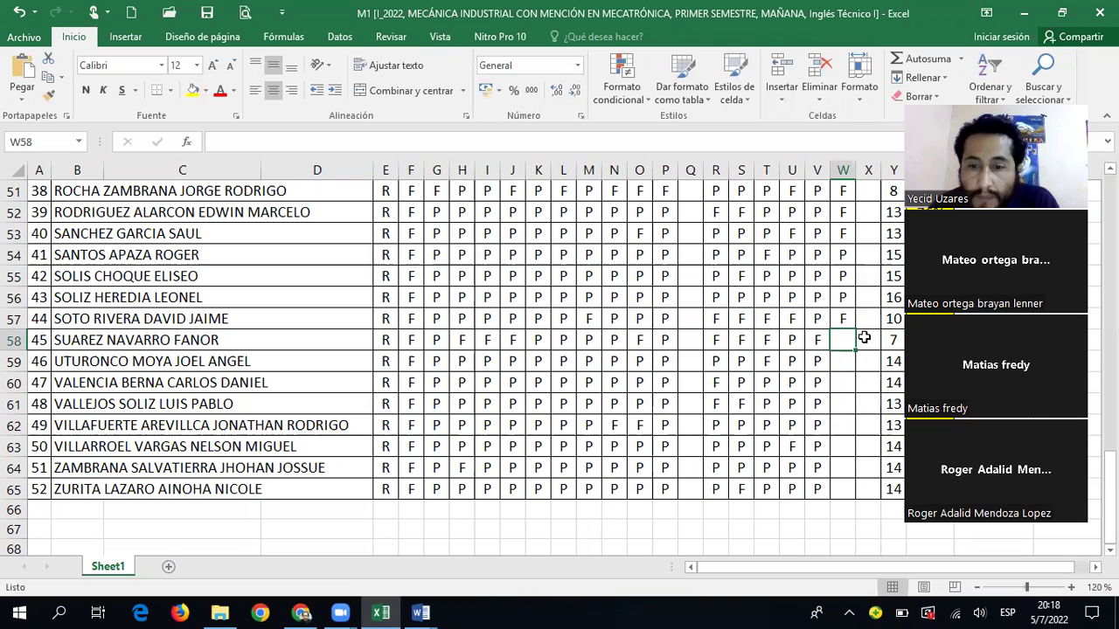
text(P)
key(Return)
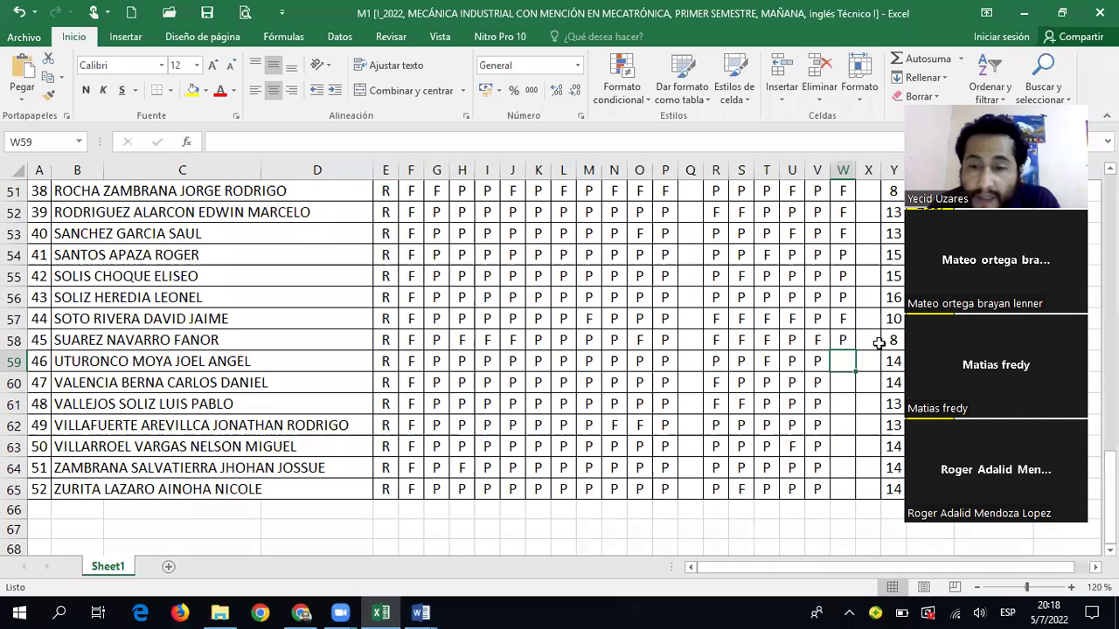
scroll(877, 337, down, 1)
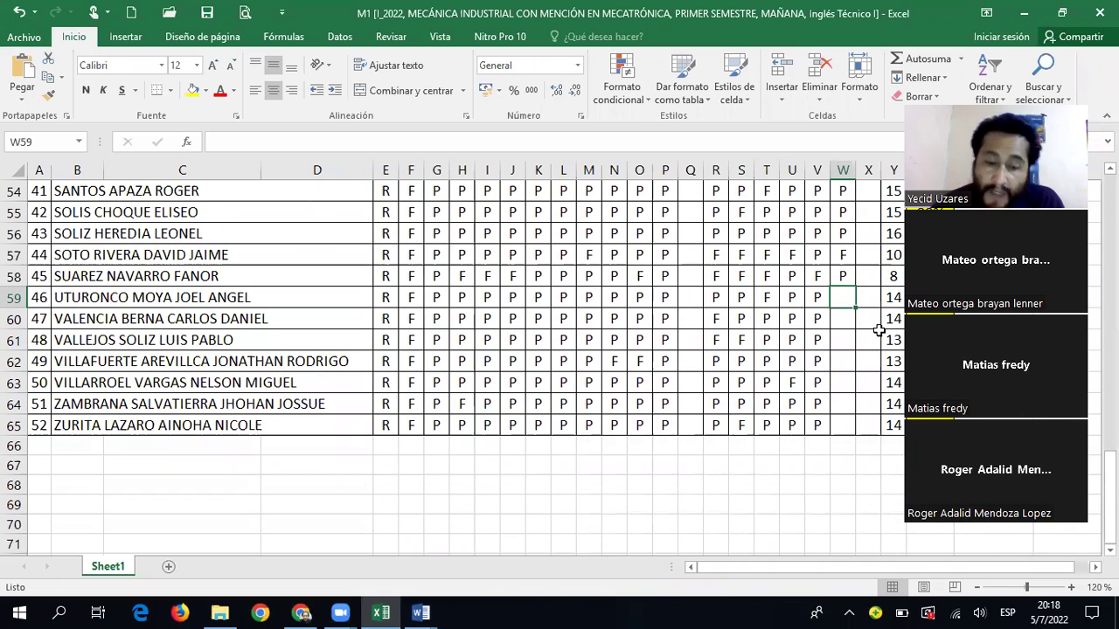
text(F)
key(Return)
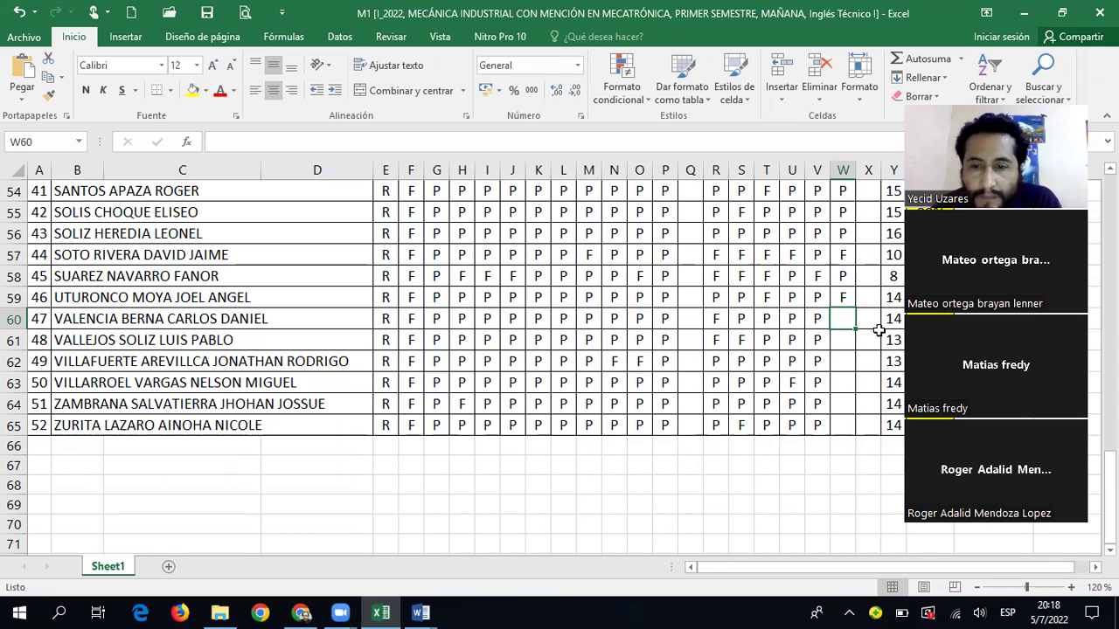
Record 05/VII/22 attendance for students 47 to 49 in W60:W62 as P, P and P
text(P)
key(Return)
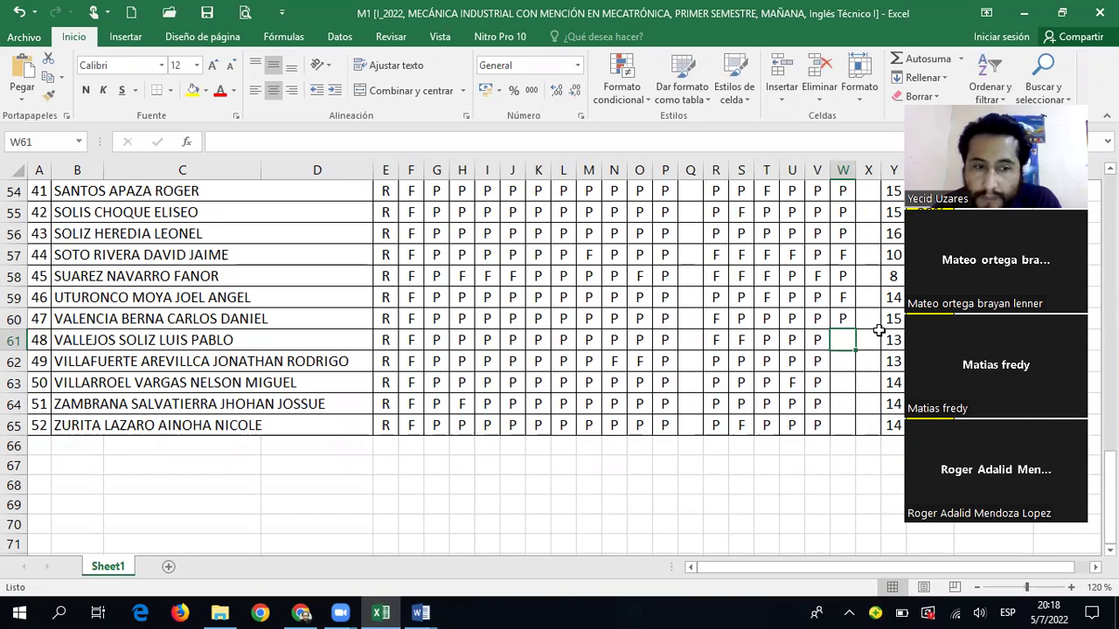
text(P)
key(Return)
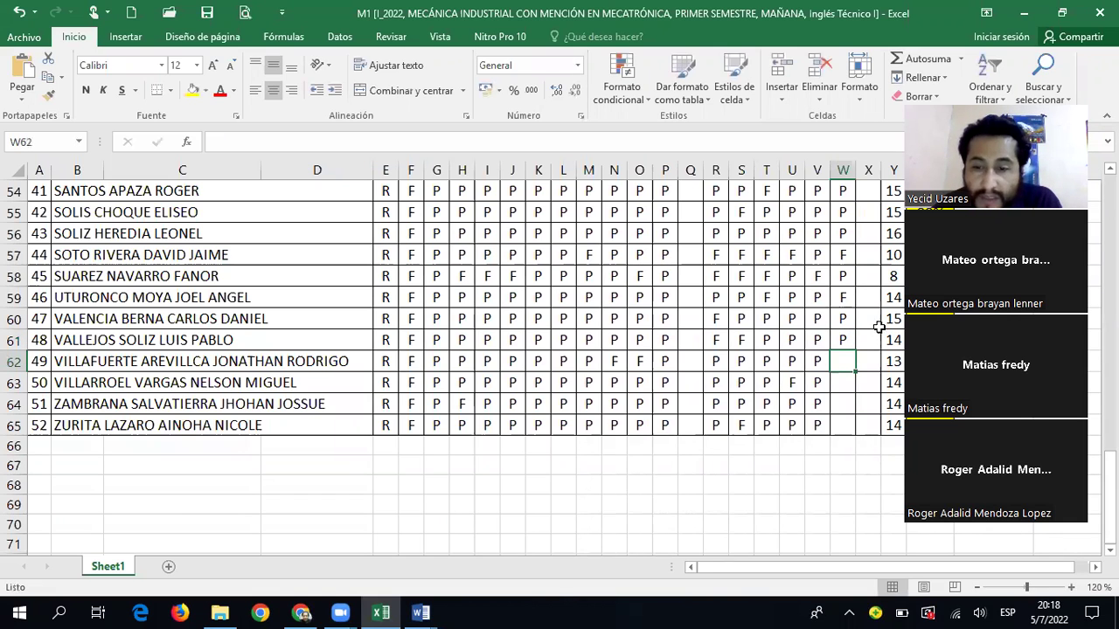
scroll(877, 323, down, 1)
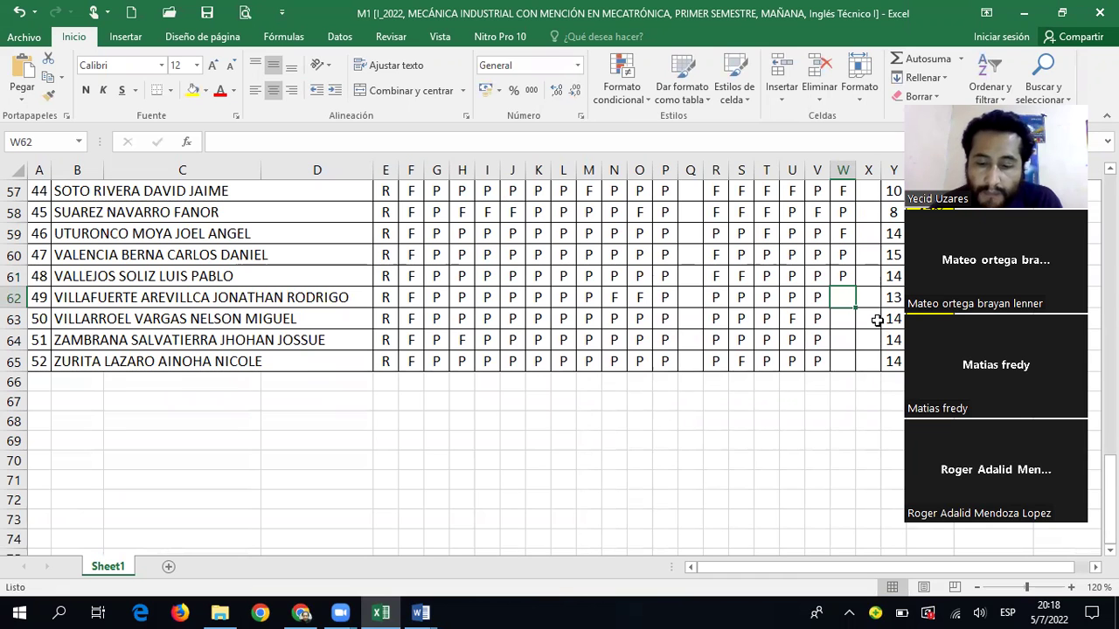
text(P)
key(Return)
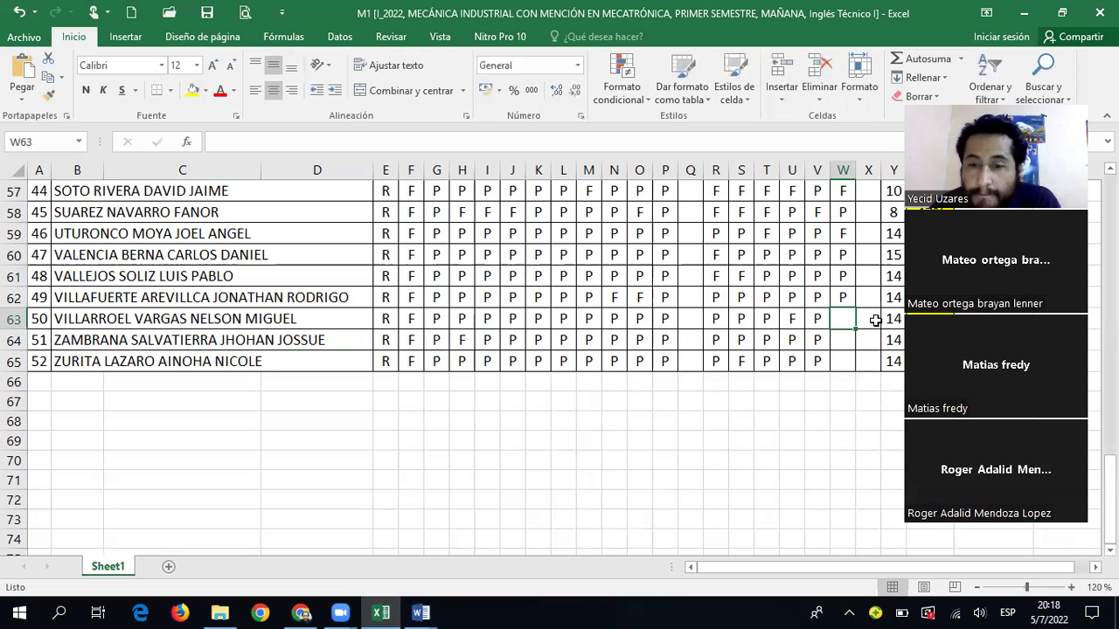
Record 05/VII/22 attendance for students 50 to 52 in W63:W65 as P, F and P
text(P)
key(Return)
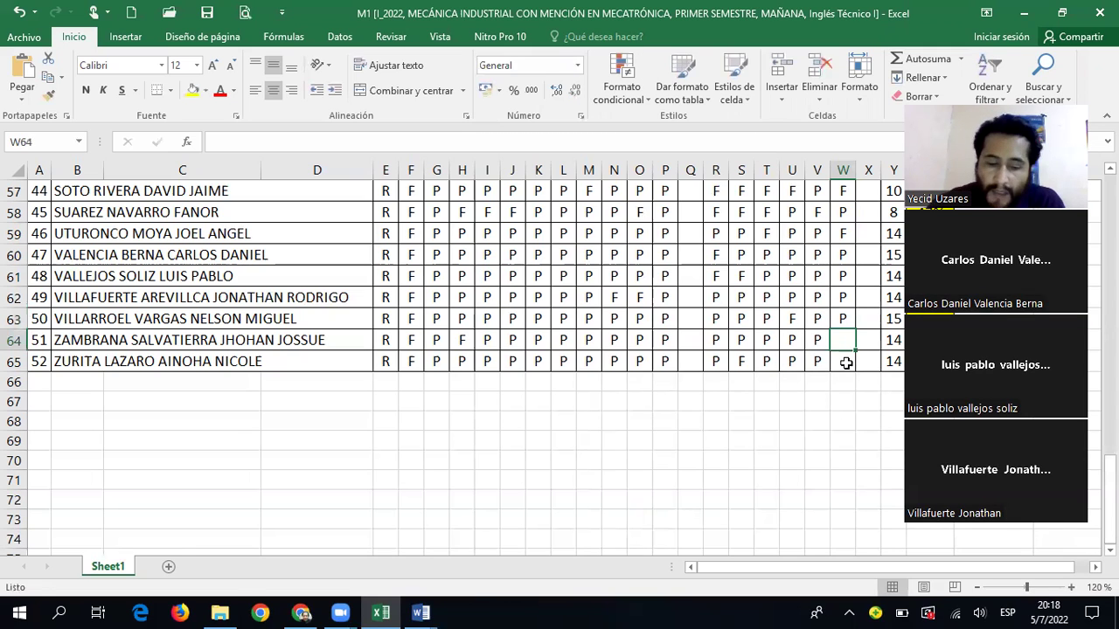
text(F)
key(Return)
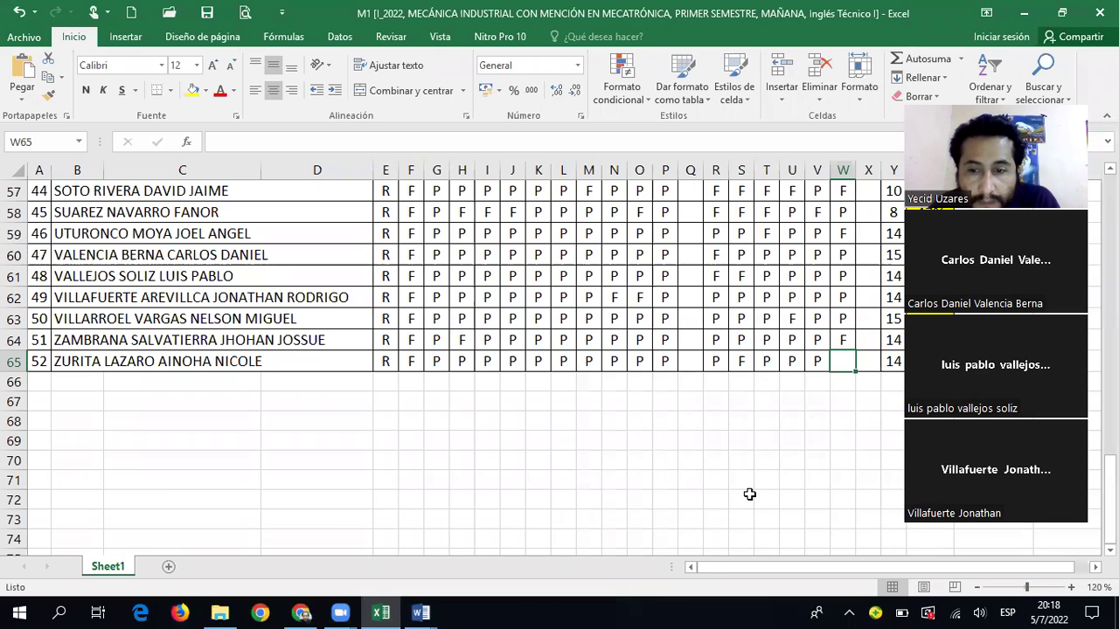
text(P)
key(Return)
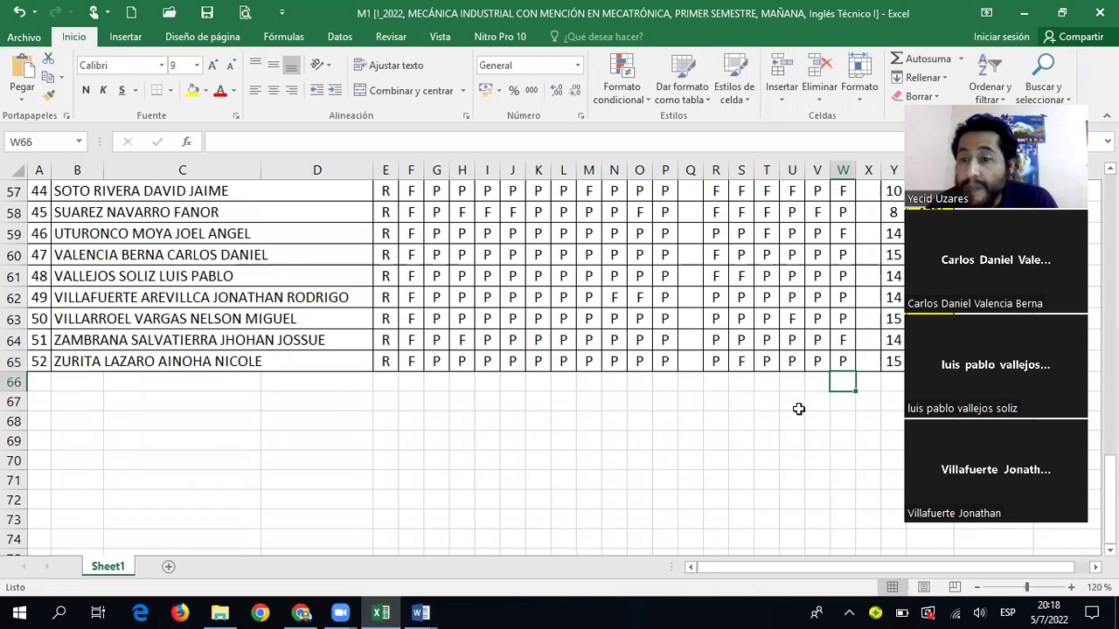
Review the 05/VII/22 attendance entries in column W from the end of the list back to student 1
scroll(804, 406, up, 4)
scroll(806, 403, up, 5)
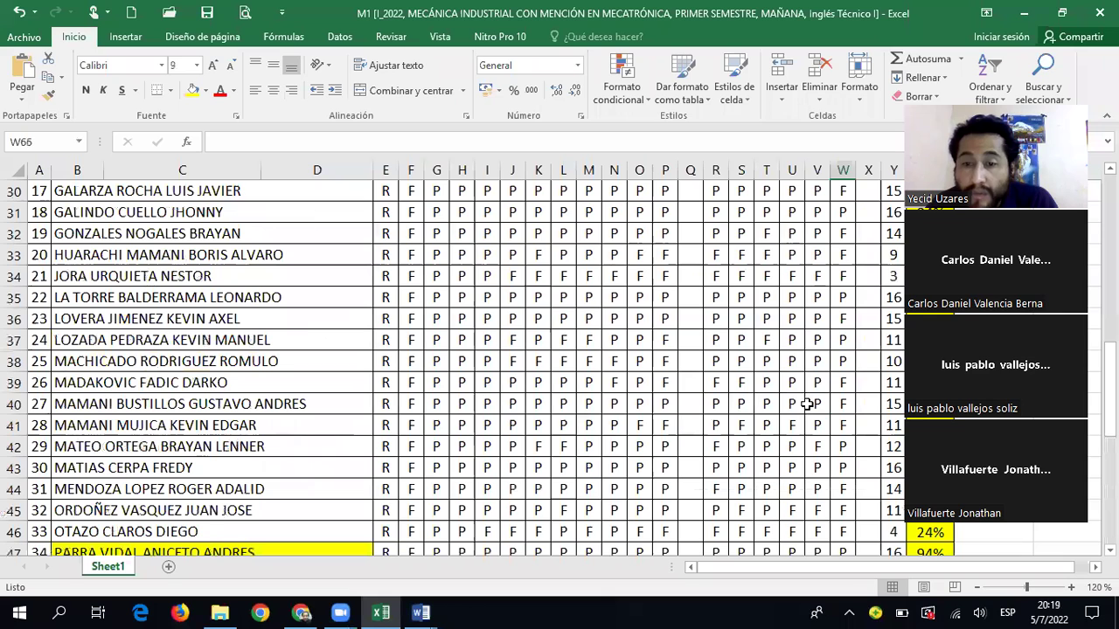
scroll(811, 357, up, 2)
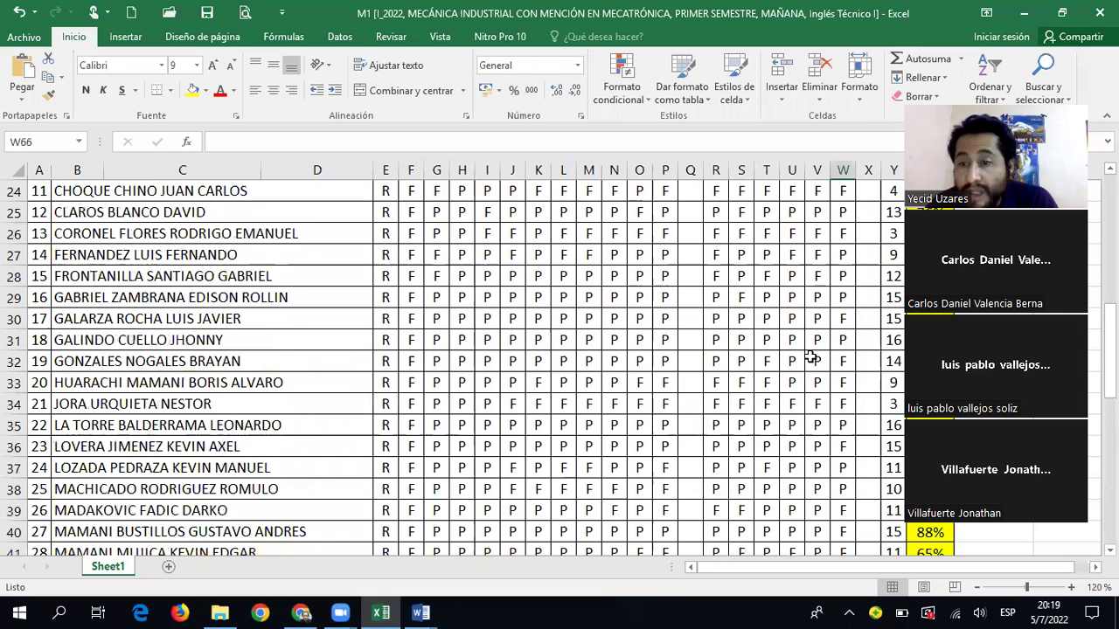
scroll(813, 353, up, 2)
scroll(821, 344, up, 1)
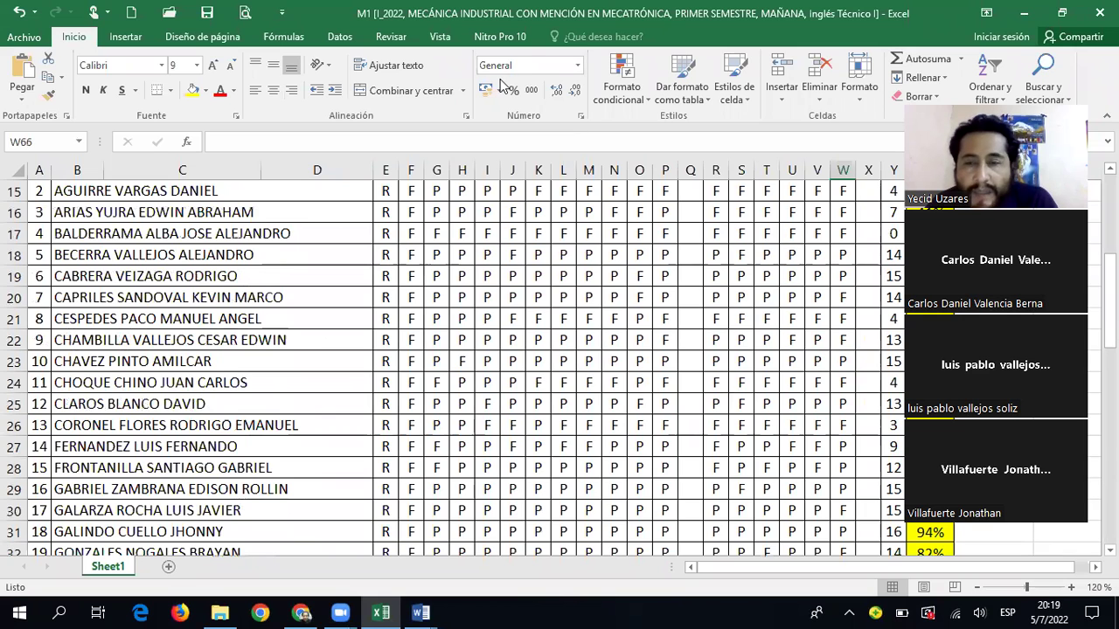
click(839, 314)
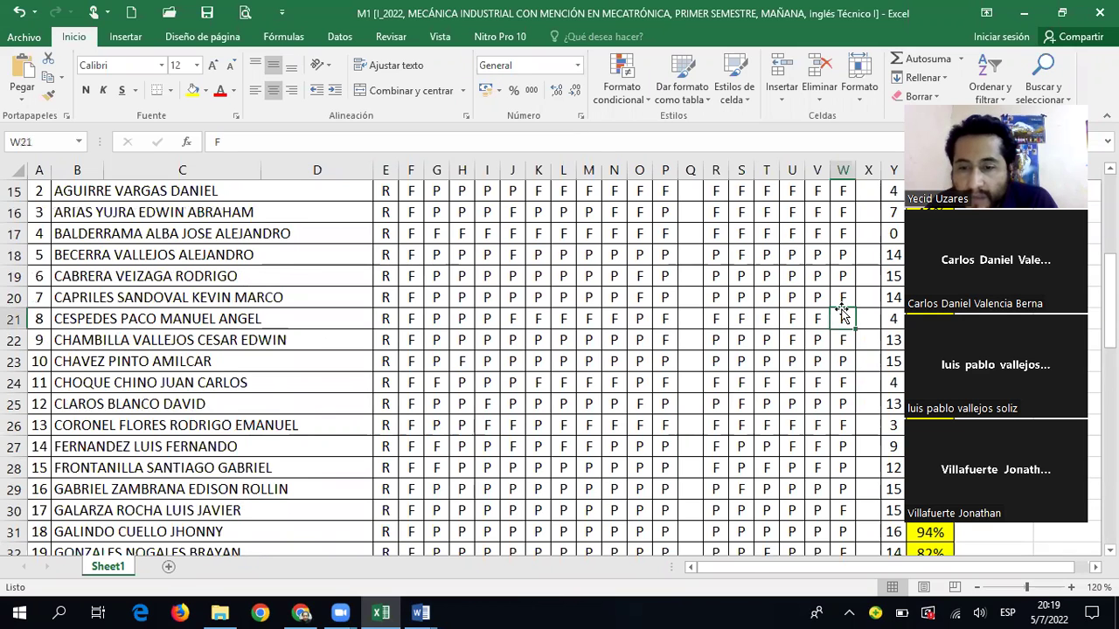
scroll(841, 314, up, 2)
scroll(848, 351, down, 1)
click(848, 352)
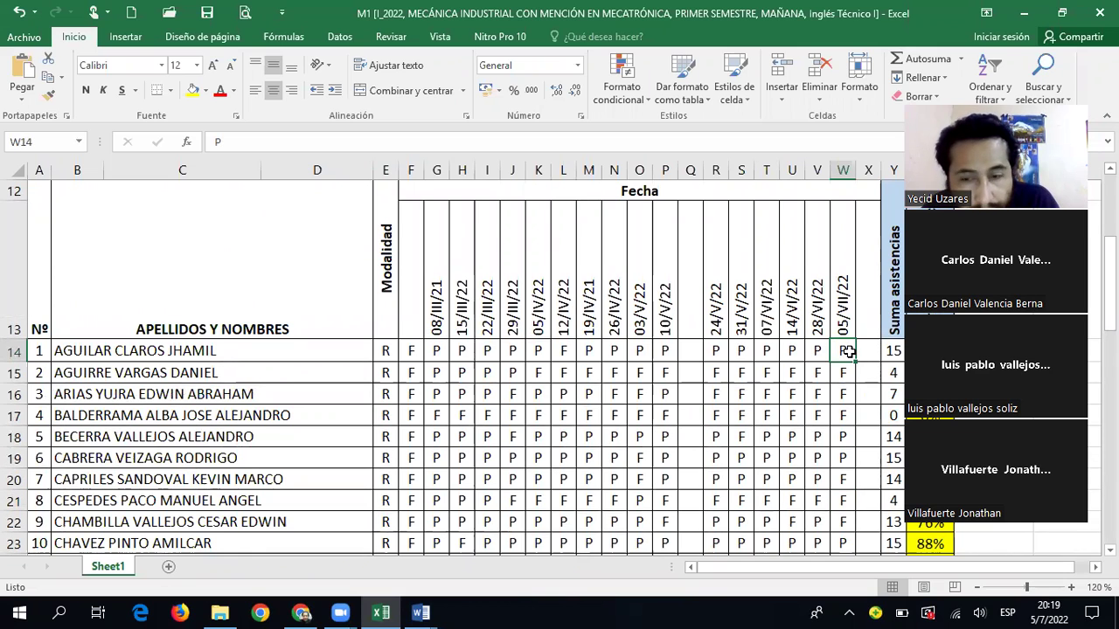
Change student 27's 05/VII/22 attendance in W40 to P
scroll(848, 351, down, 4)
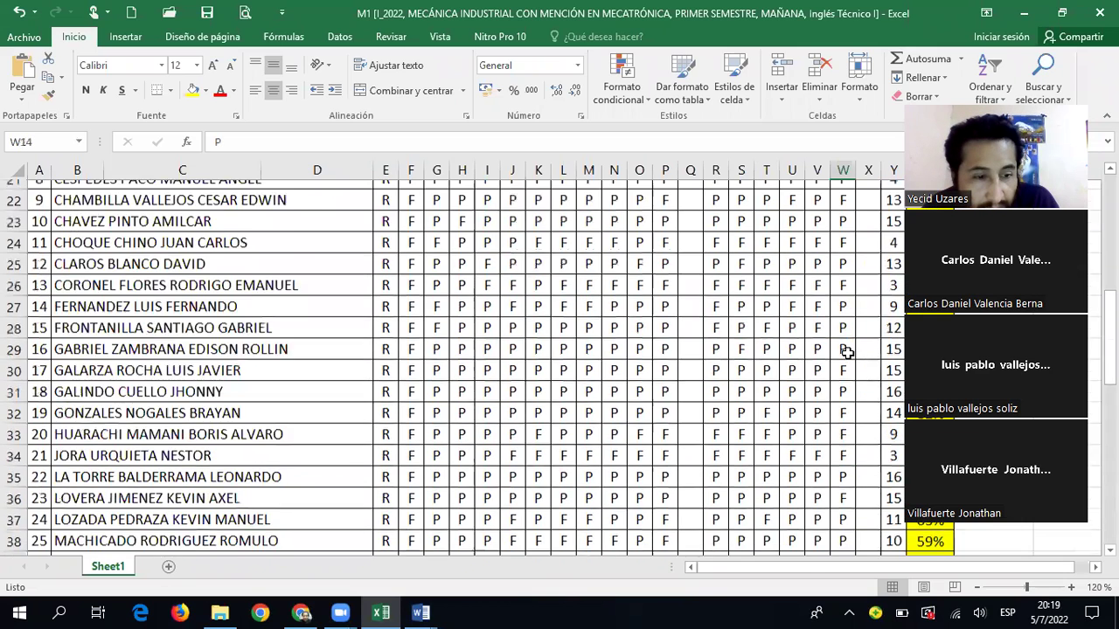
scroll(848, 353, down, 2)
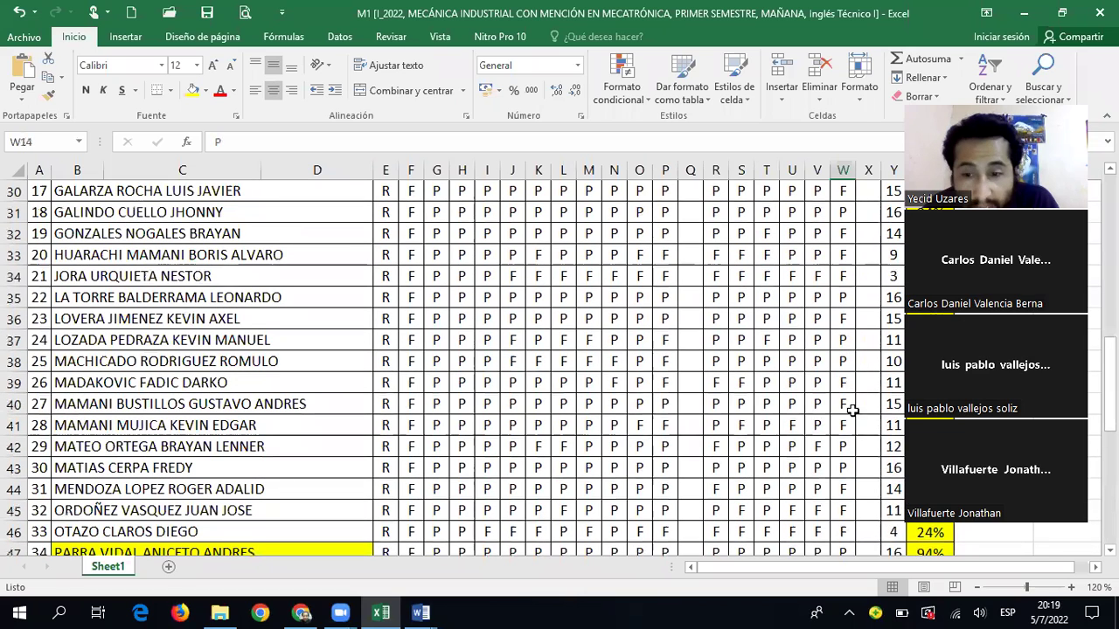
click(846, 405)
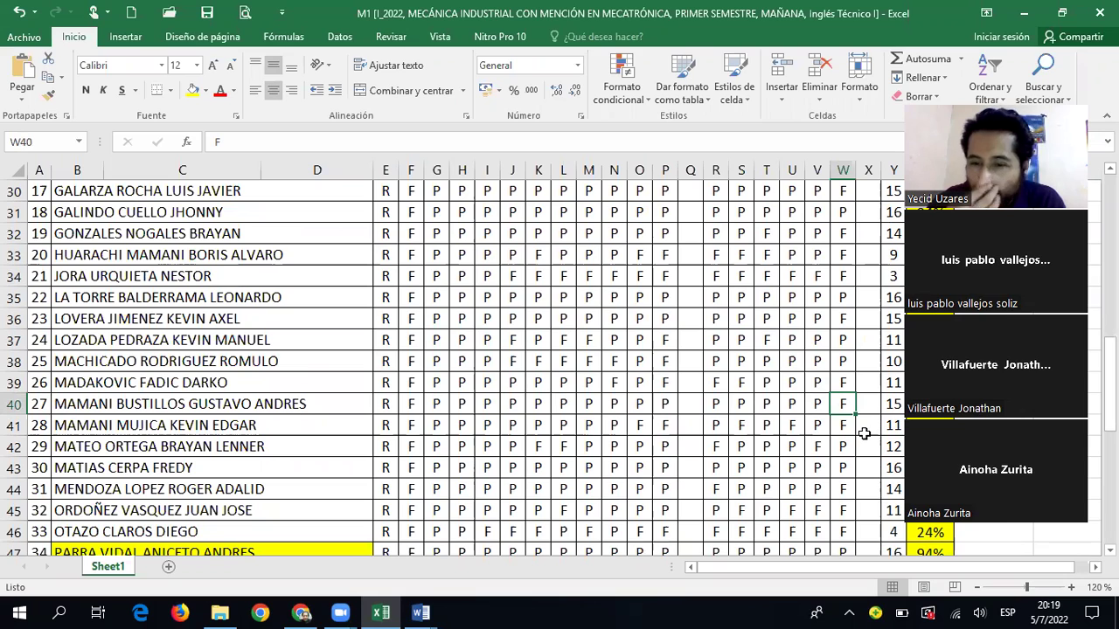
text(M)
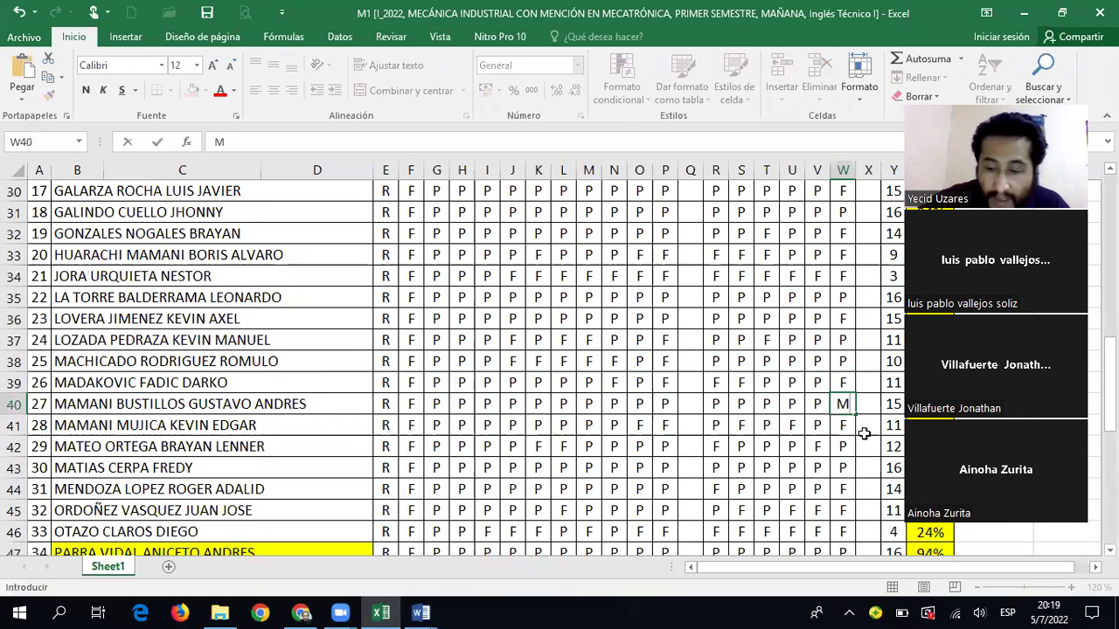
key(Return)
click(844, 405)
text(P)
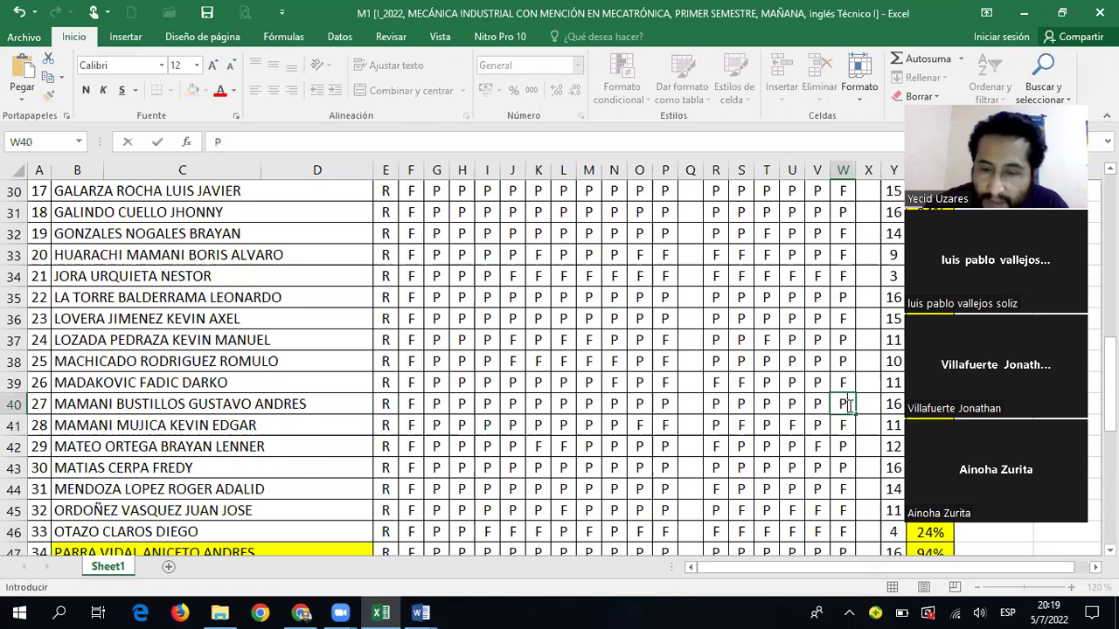
key(Return)
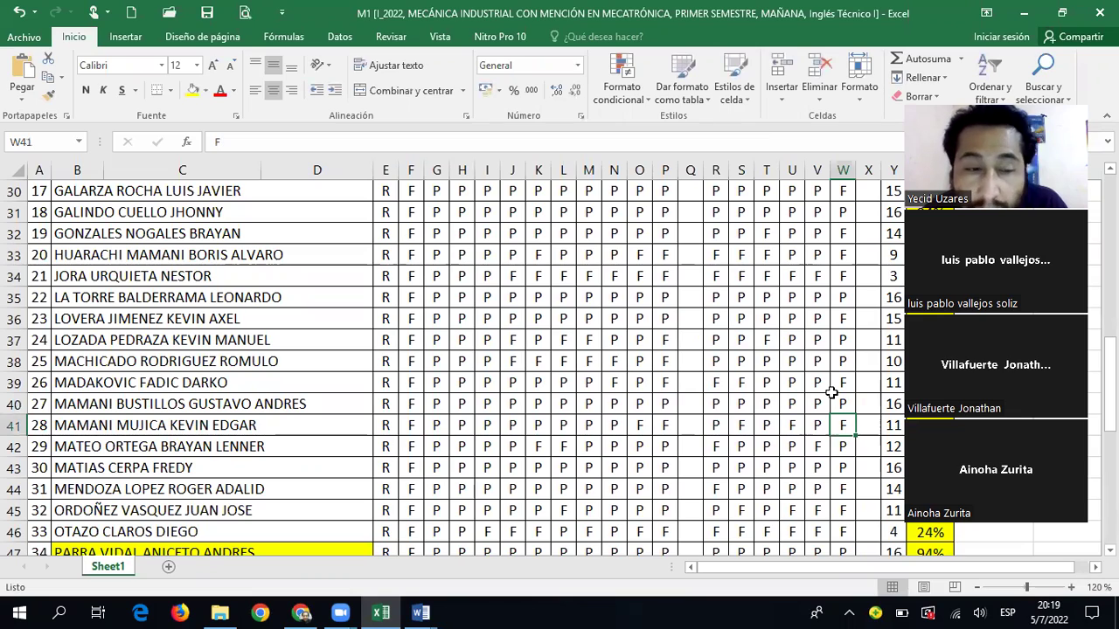
Change student 17's 05/VII/22 attendance in W30 to P
scroll(829, 380, down, 1)
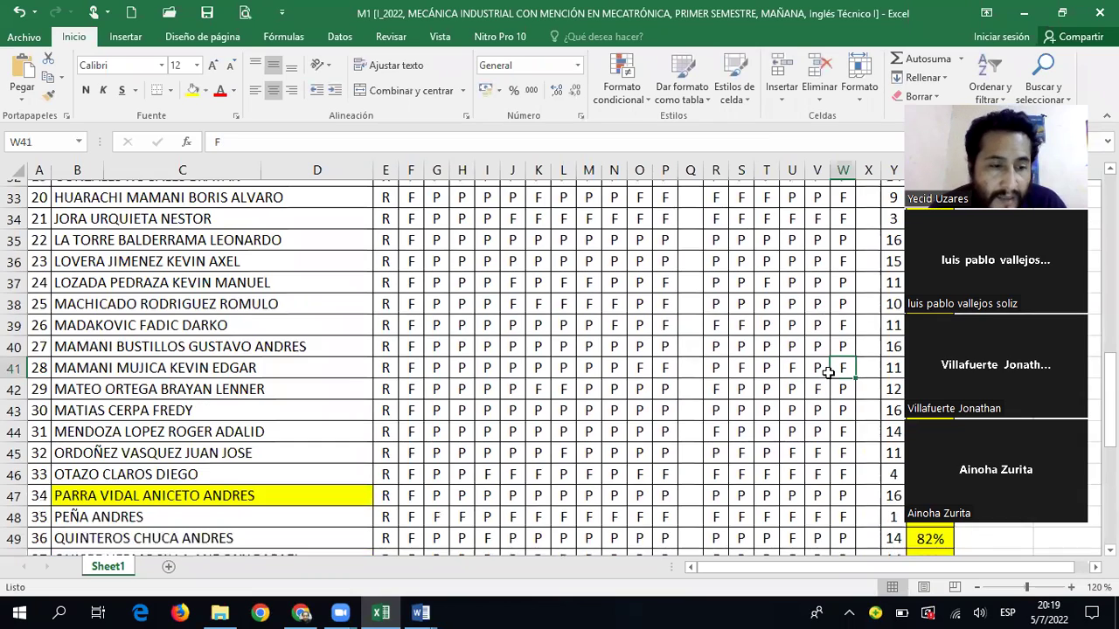
scroll(829, 376, up, 3)
click(842, 320)
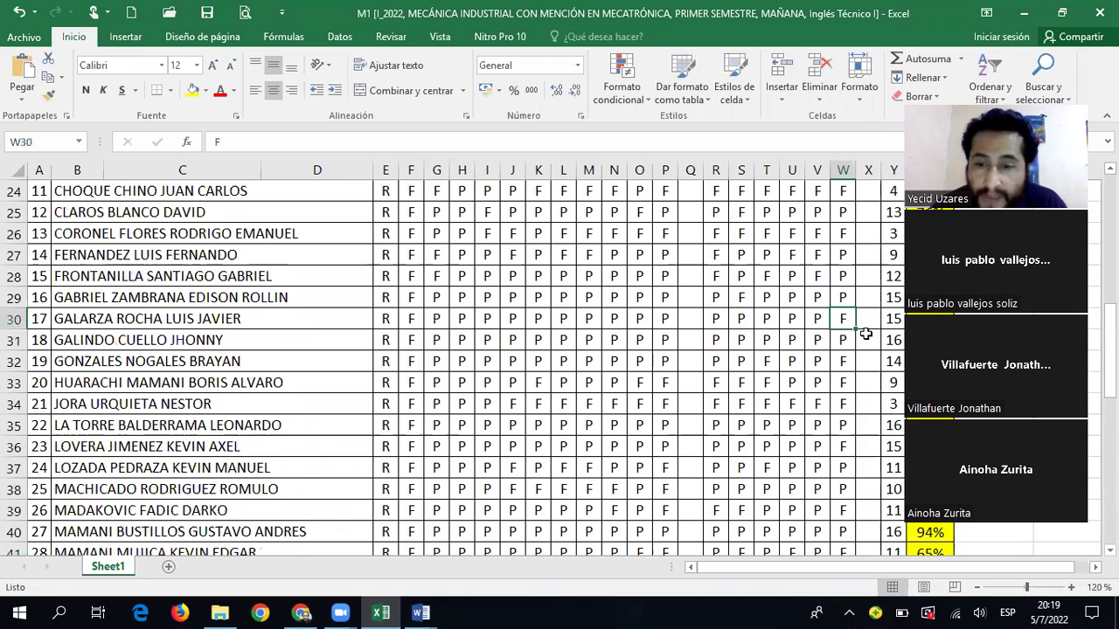
text(P)
key(Return)
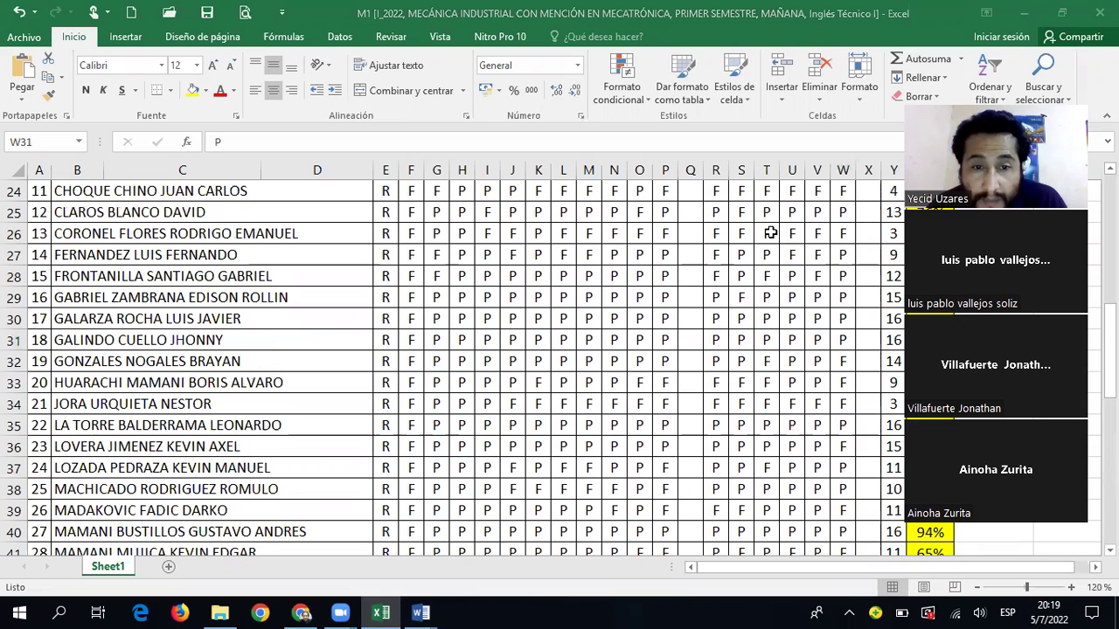
Change student 51's 05/VII/22 attendance in W64 to P
scroll(839, 399, down, 5)
scroll(839, 400, down, 6)
scroll(839, 402, up, 1)
click(842, 404)
text(P)
key(Return)
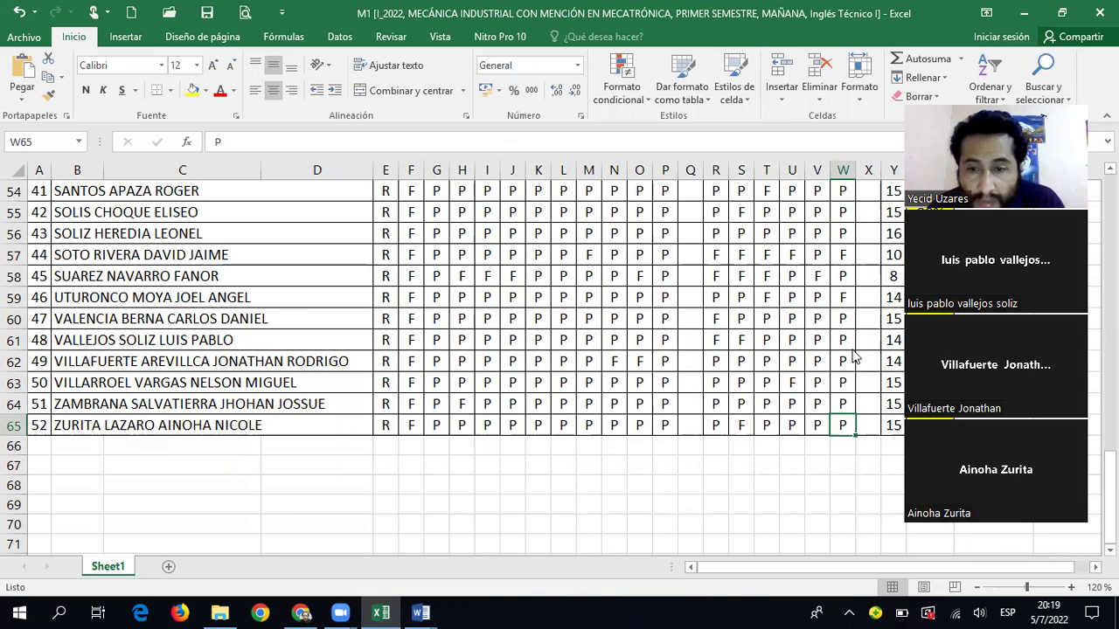
Change student 31's 05/VII/22 attendance in W44 to P
scroll(854, 356, up, 8)
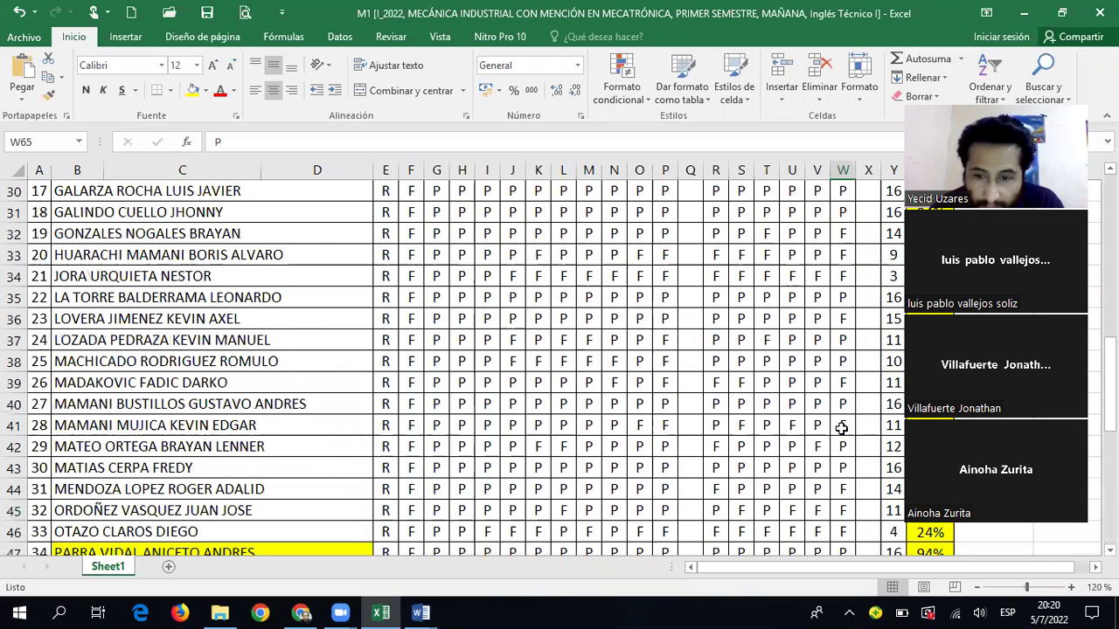
click(845, 489)
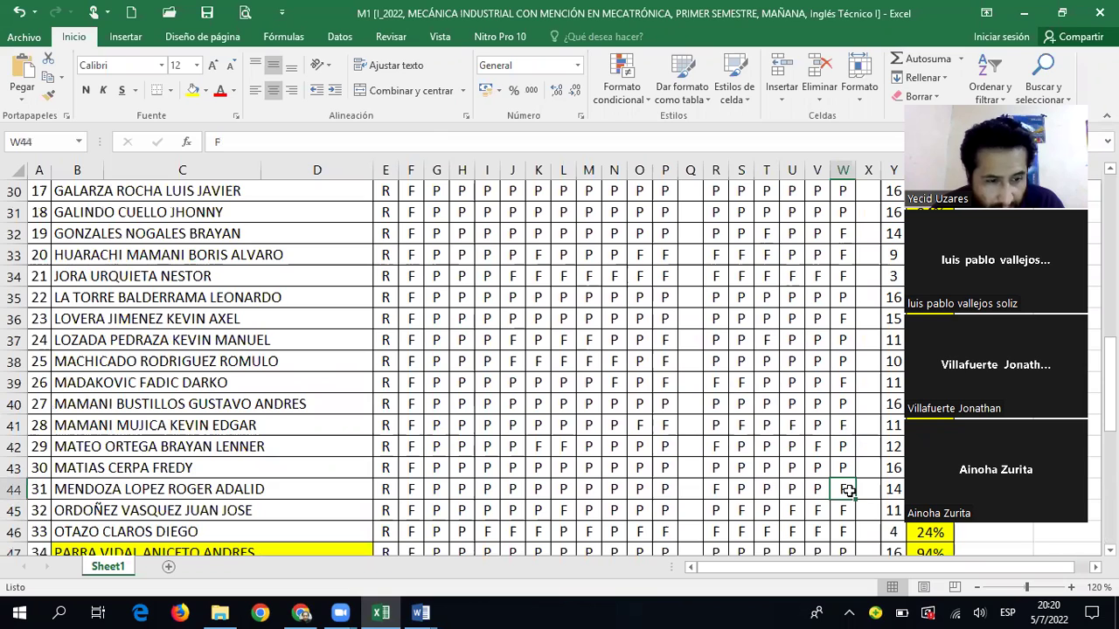
text(P)
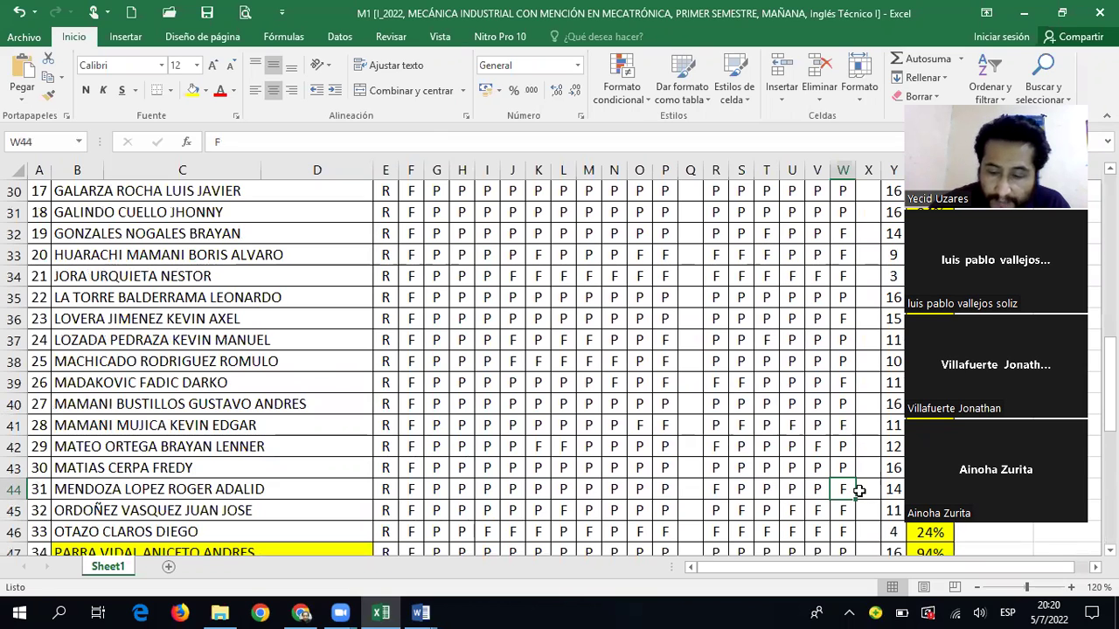
key(Return)
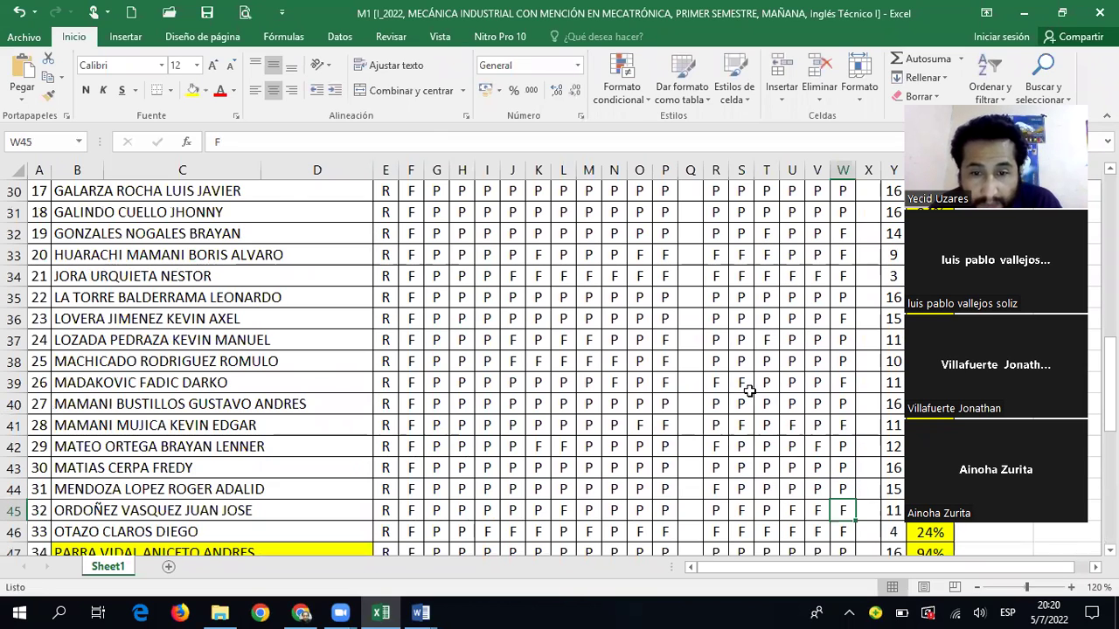
Look through the student list in both directions to check the 05/VII/22 attendance entries in column W
scroll(749, 391, down, 2)
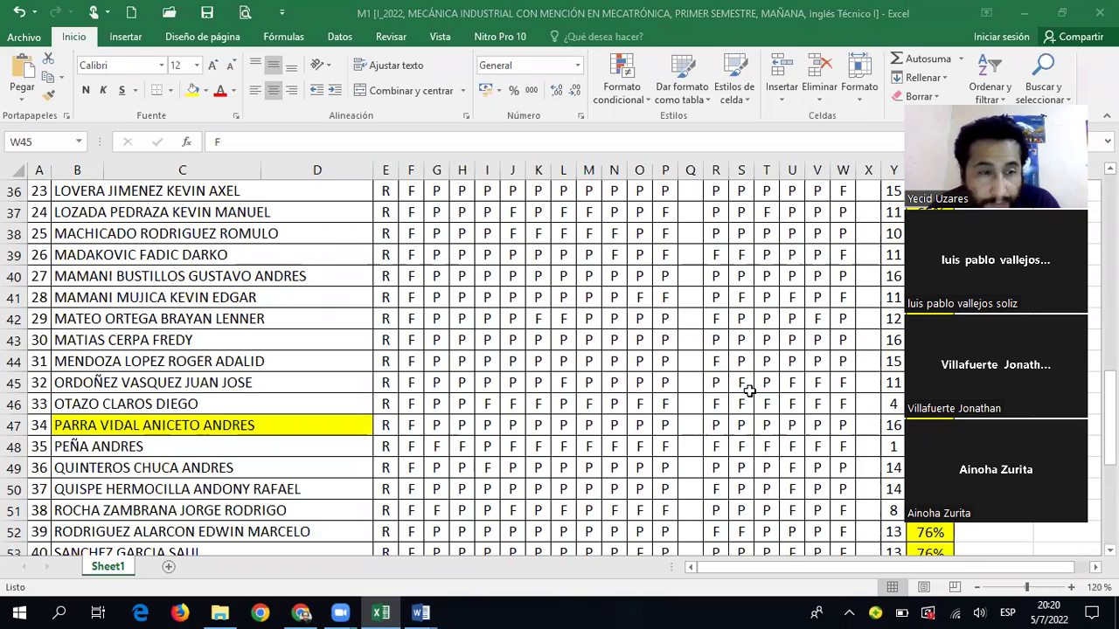
scroll(277, 312, up, 1)
scroll(276, 312, up, 5)
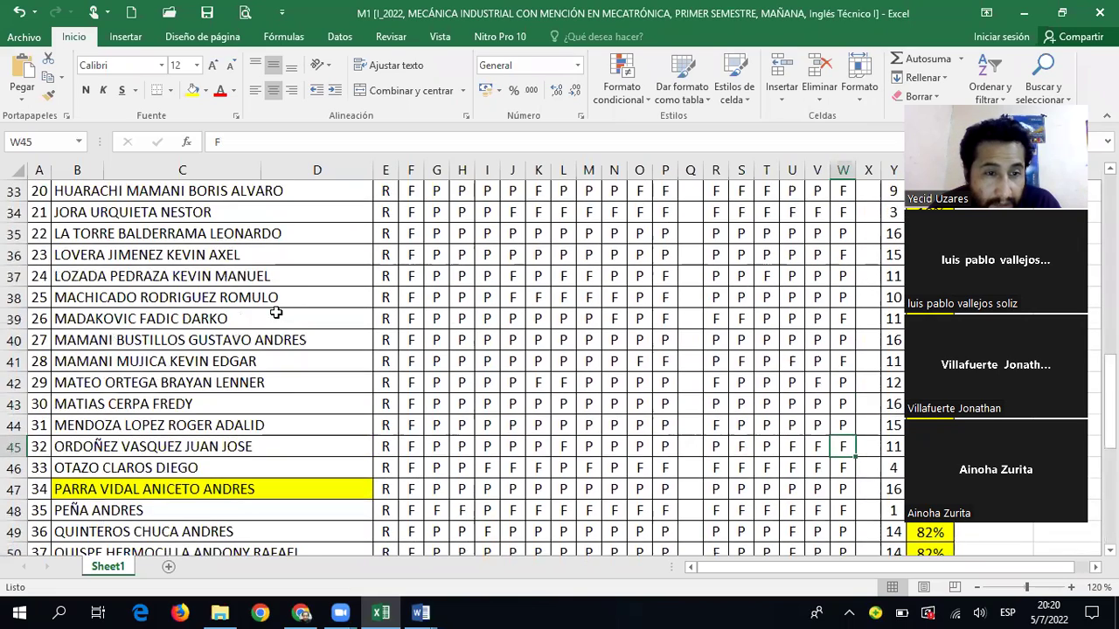
scroll(276, 312, up, 3)
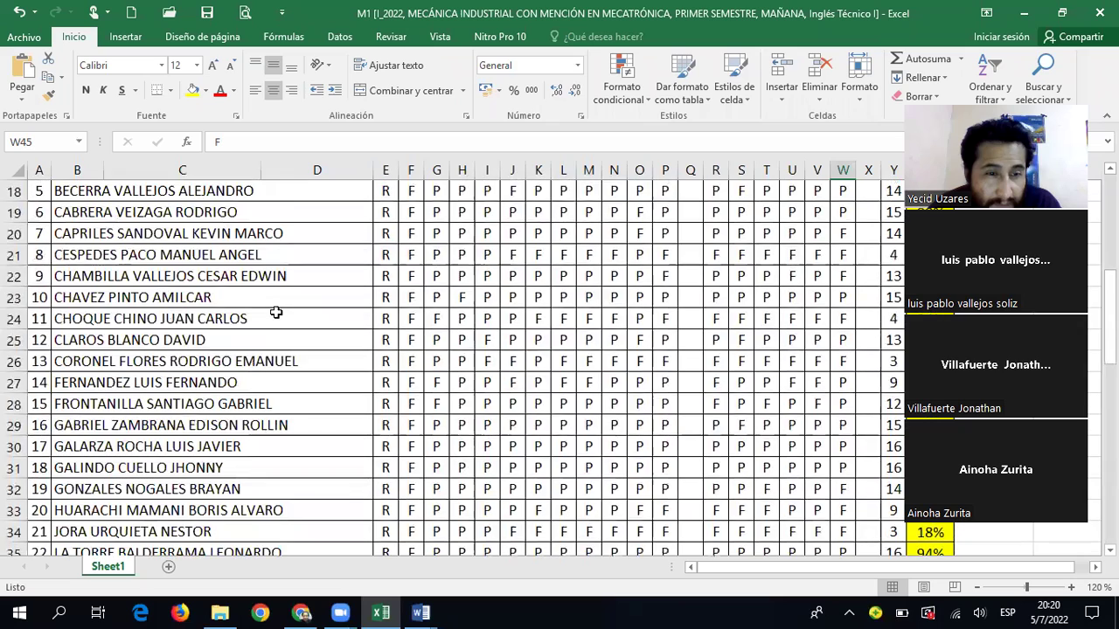
scroll(276, 312, down, 1)
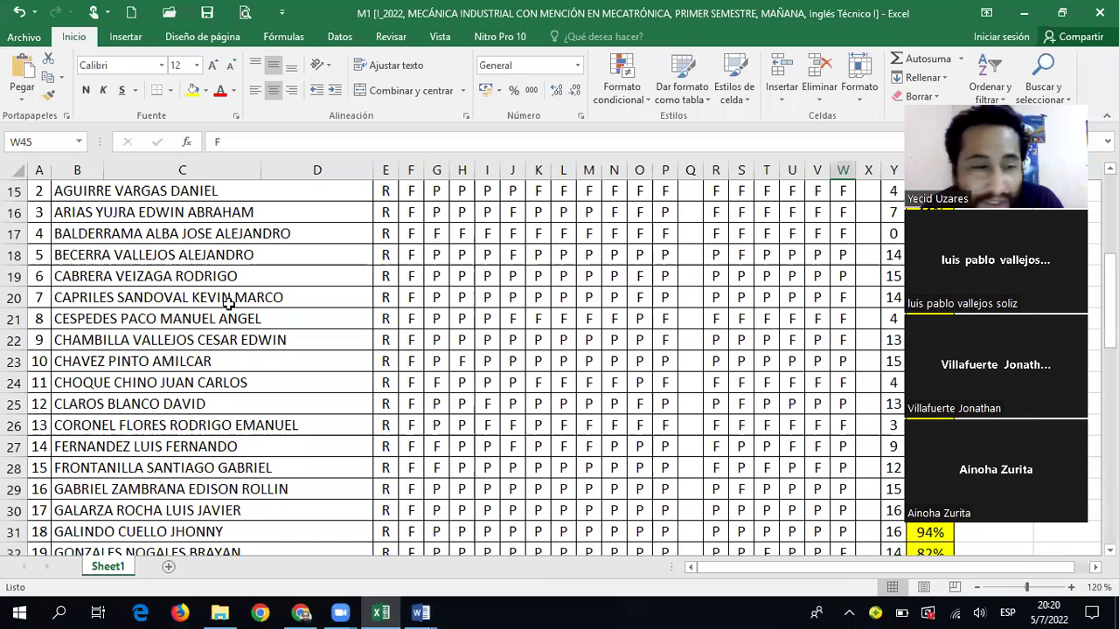
scroll(227, 313, down, 4)
scroll(227, 313, down, 4)
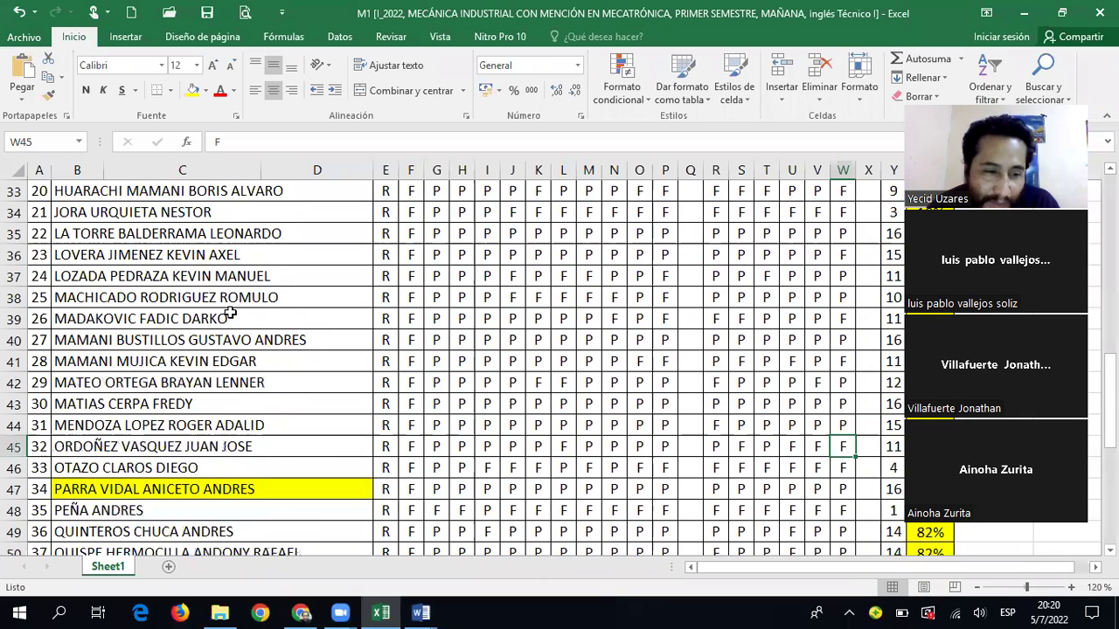
scroll(213, 350, down, 1)
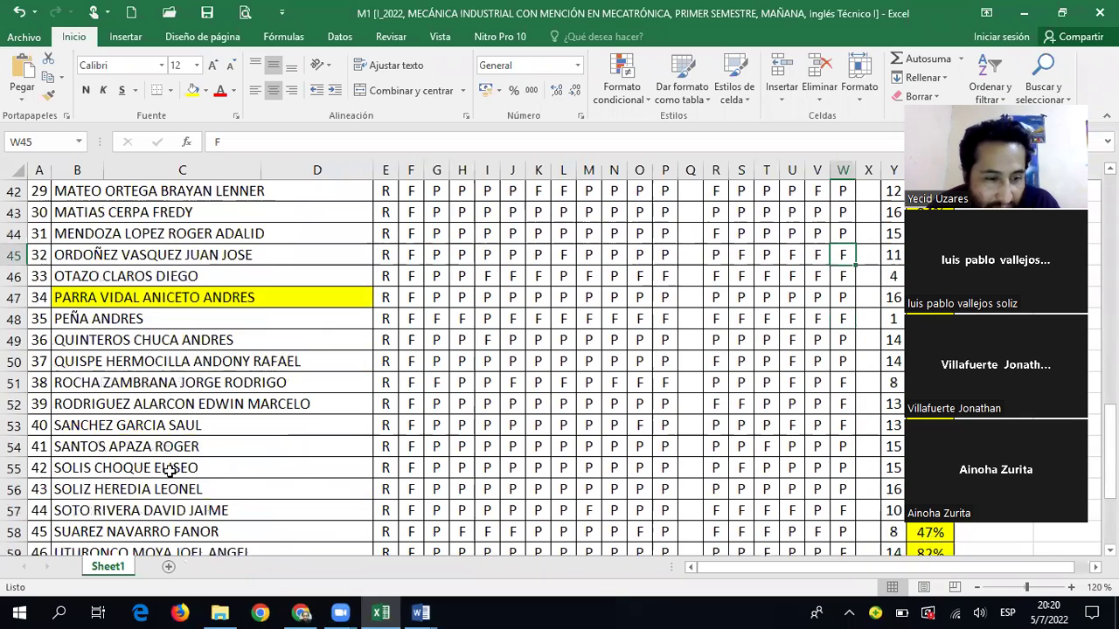
Check student 42's 05/VII/22 entry in W55, the entries at the list's end, and the sheet's header and first students
click(844, 469)
scroll(846, 470, down, 1)
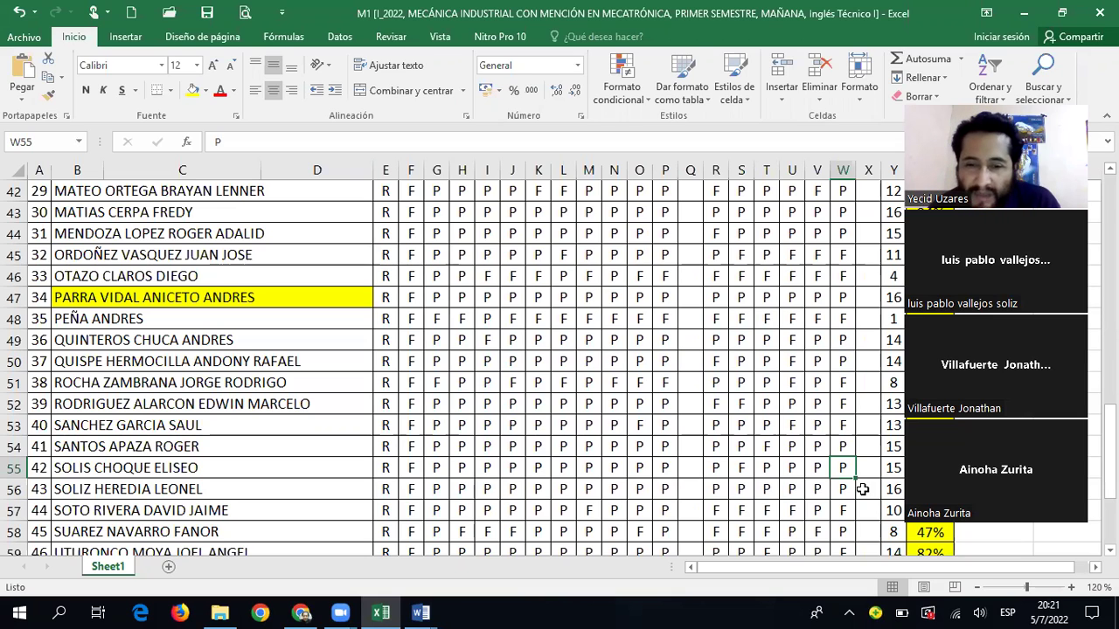
scroll(841, 452, down, 4)
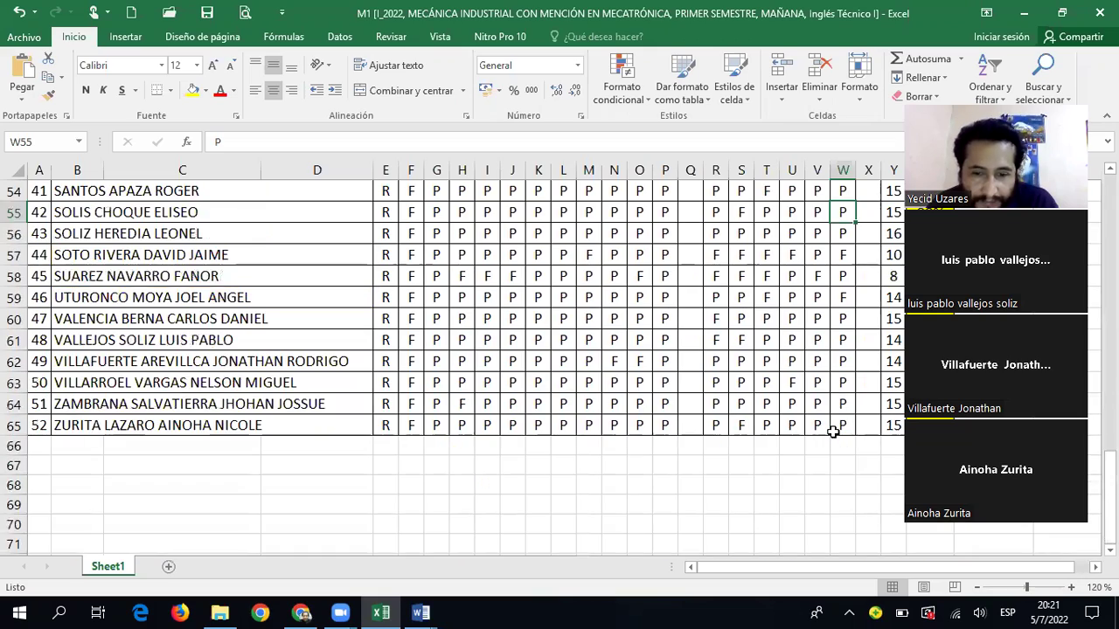
scroll(833, 428, up, 18)
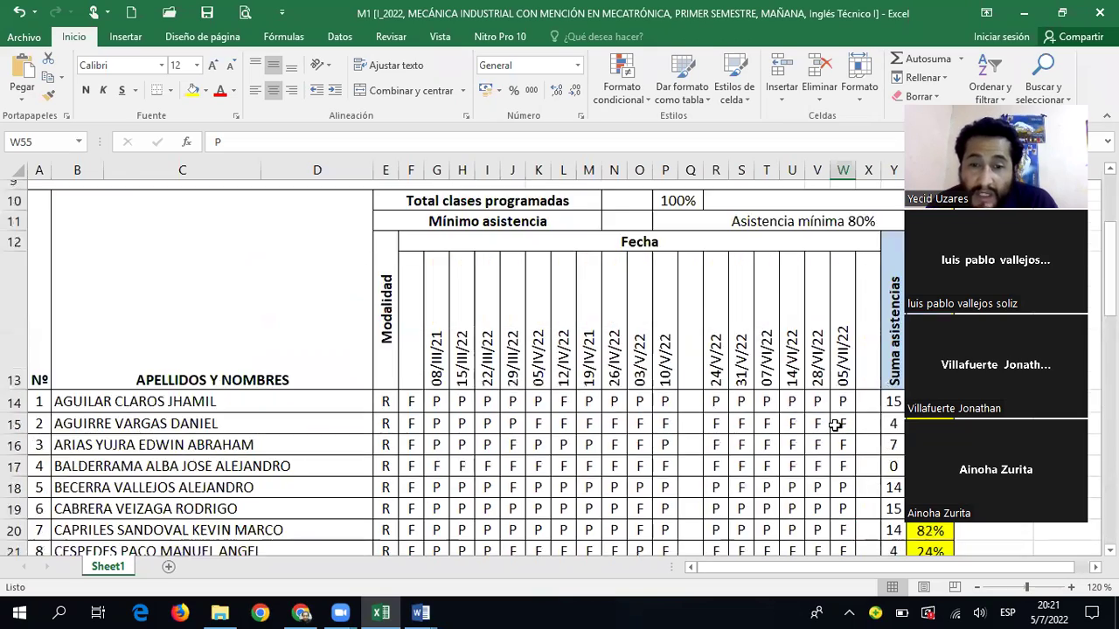
scroll(656, 318, down, 1)
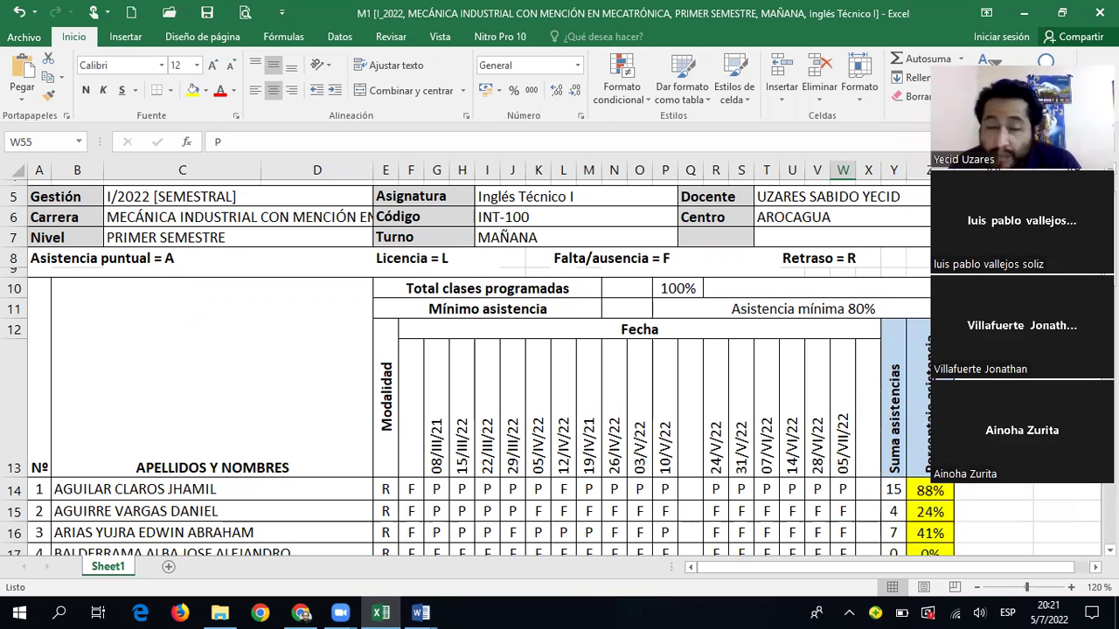
scroll(725, 421, down, 1)
scroll(750, 416, down, 2)
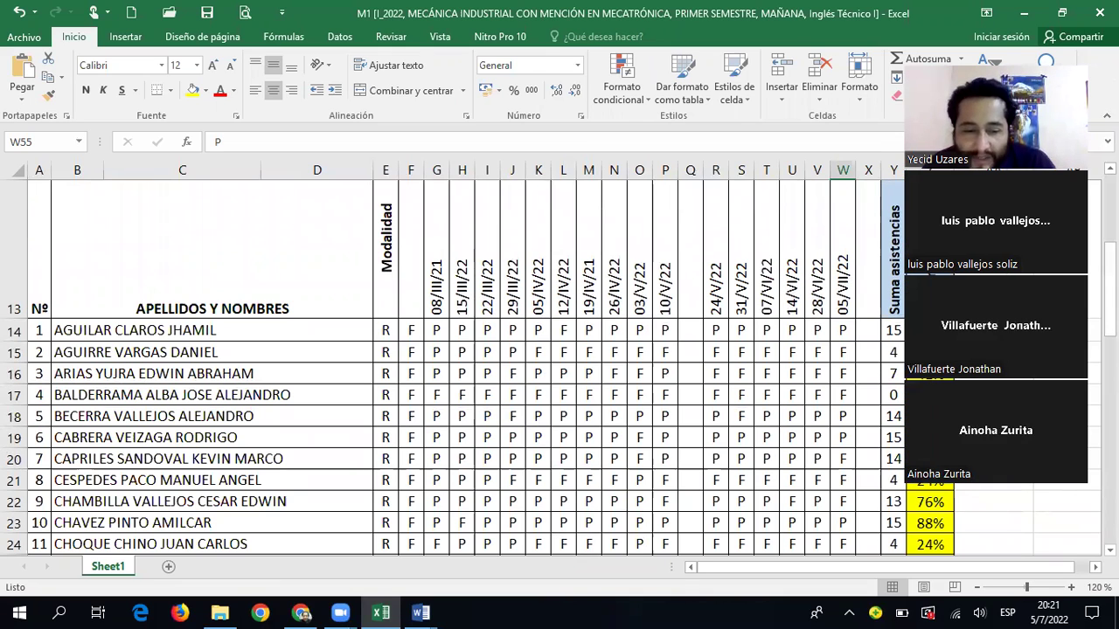
Switch to Word and view the tense timeline at the start of the Tense verbs document
mouse_move(419, 612)
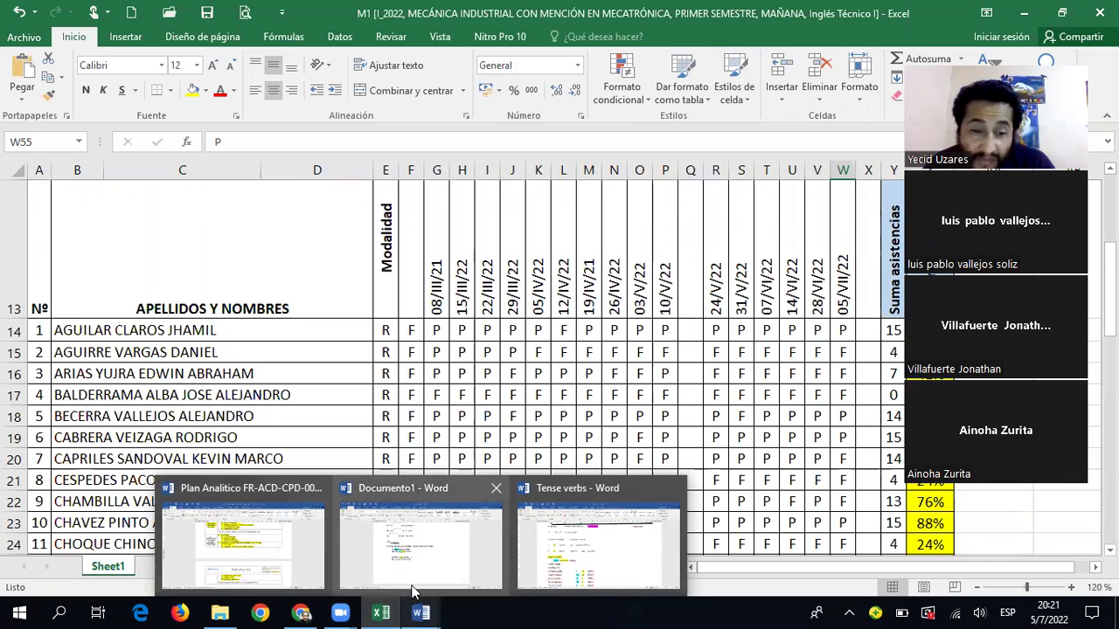
click(592, 507)
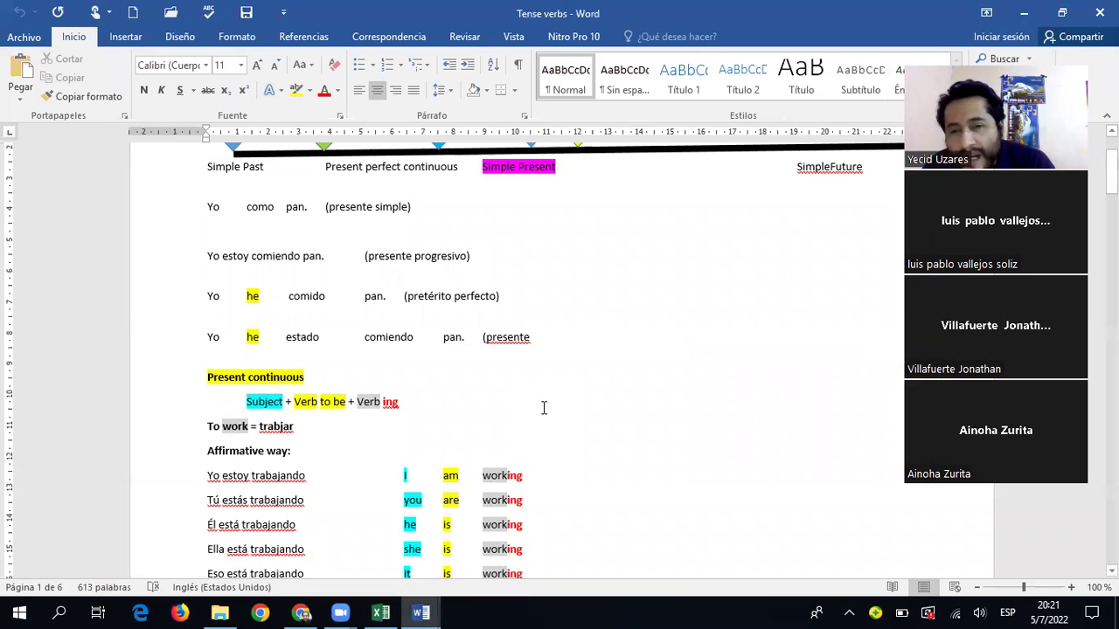
scroll(542, 408, up, 3)
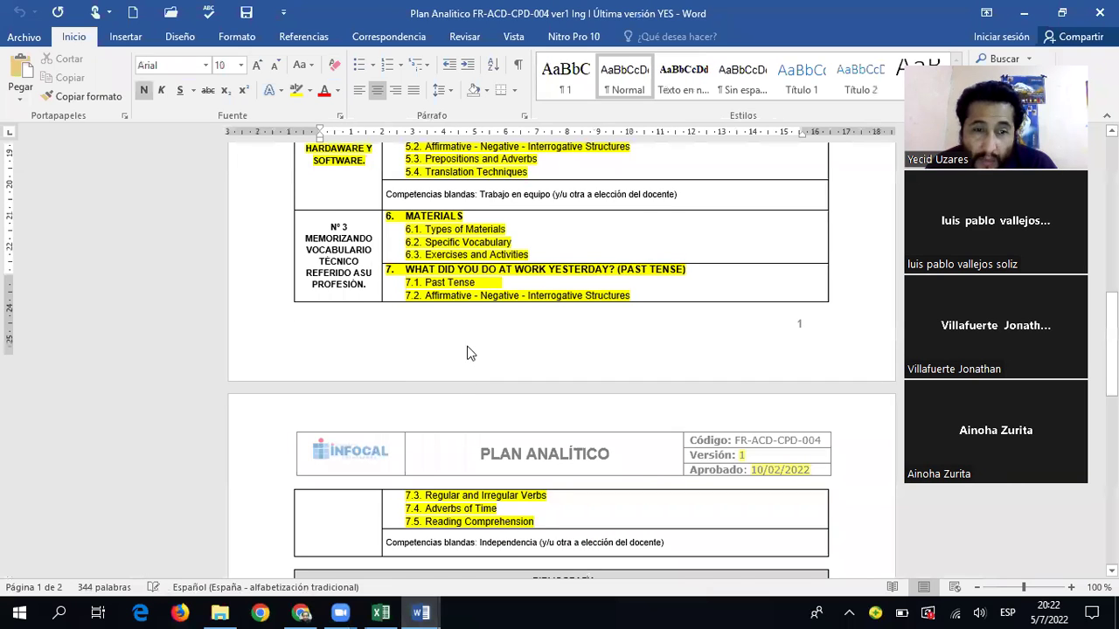
Review the past tense topics of unit 7 in the Plan Analítico document and select topic 7.4, Adverbs of Time
scroll(467, 352, down, 1)
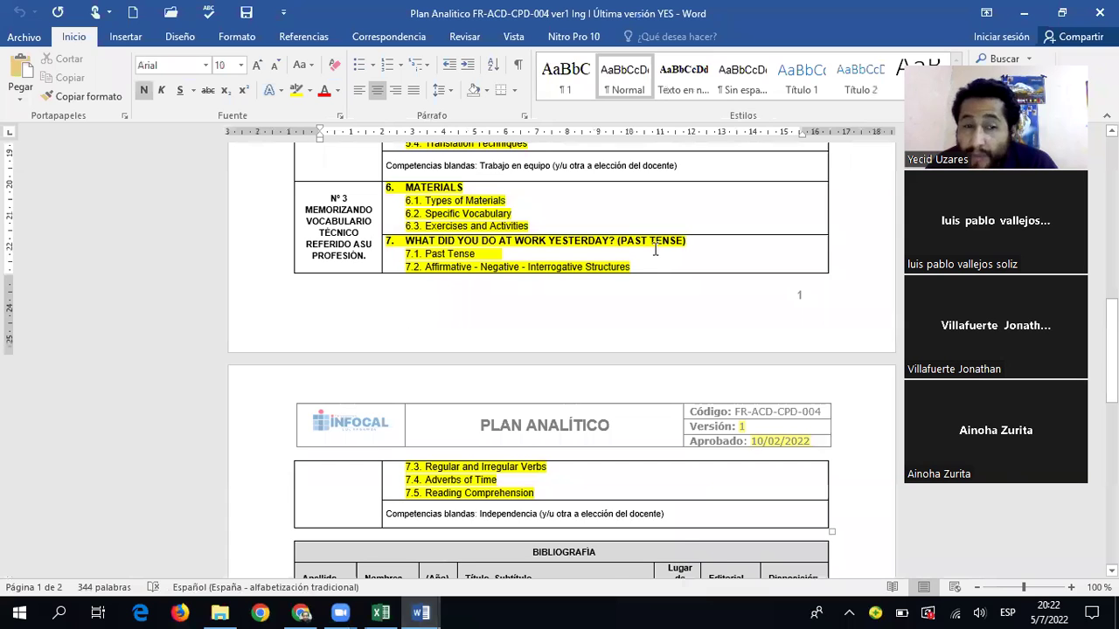
scroll(655, 249, down, 1)
scroll(620, 232, down, 1)
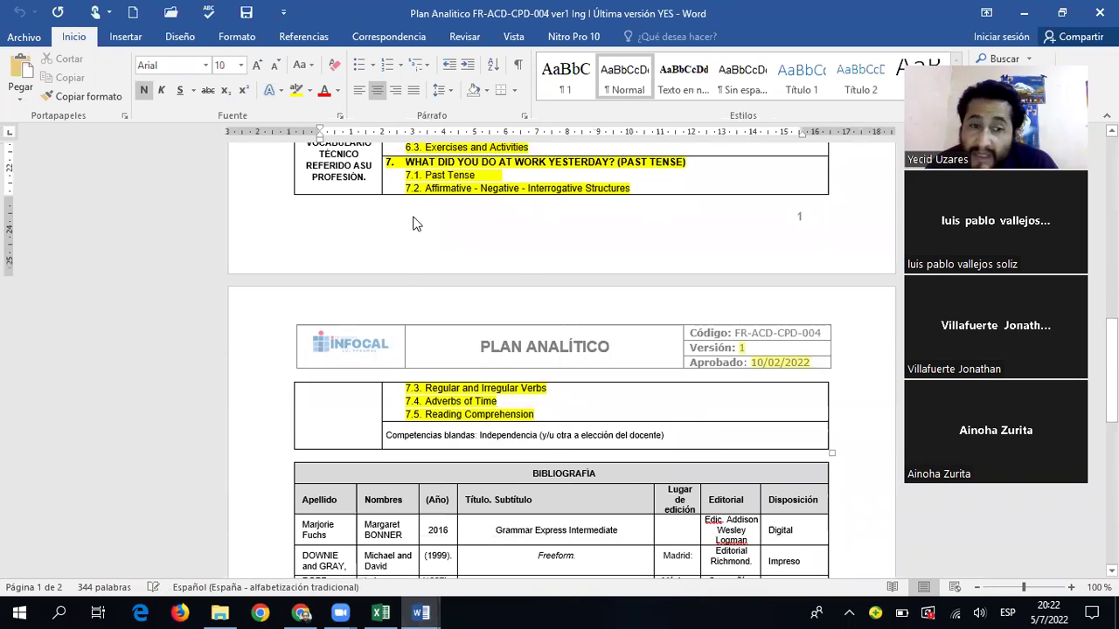
scroll(416, 224, up, 2)
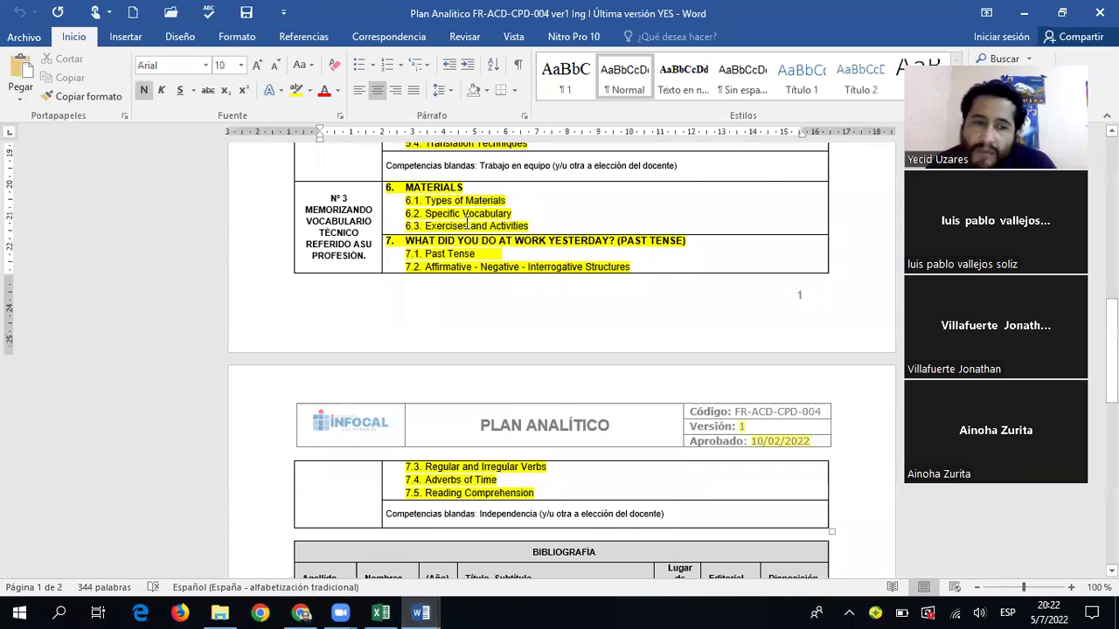
scroll(488, 301, down, 3)
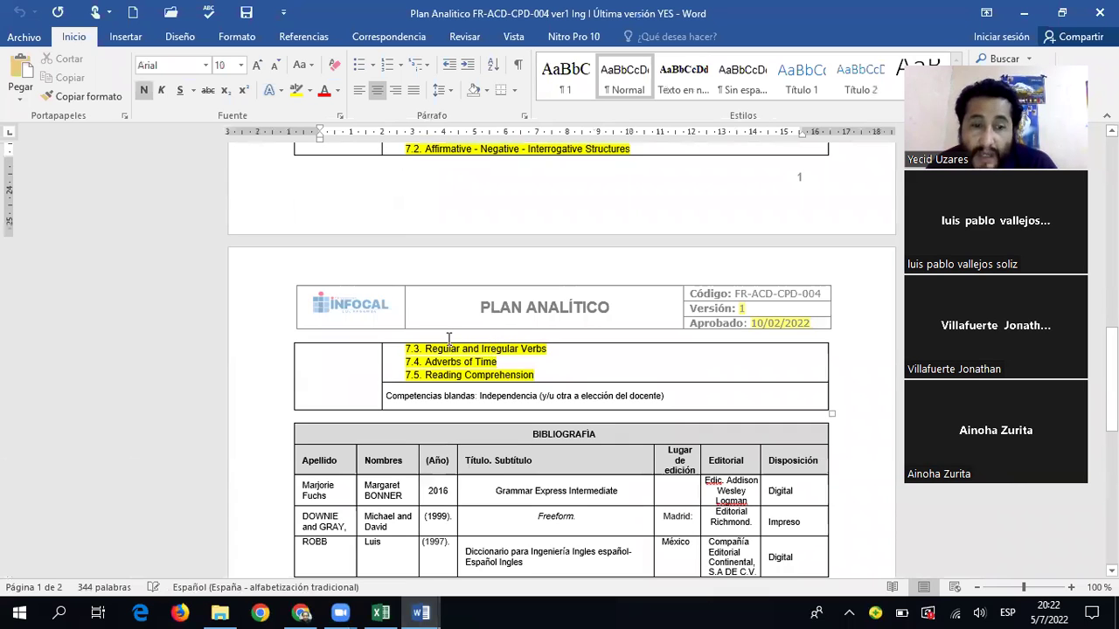
scroll(502, 321, down, 1)
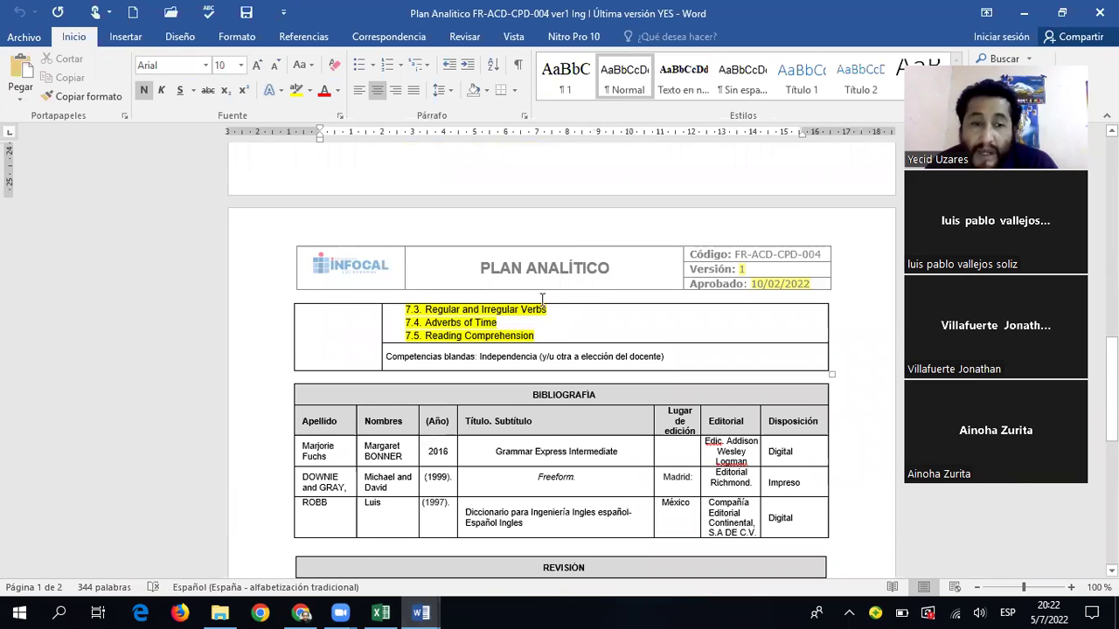
scroll(556, 311, down, 1)
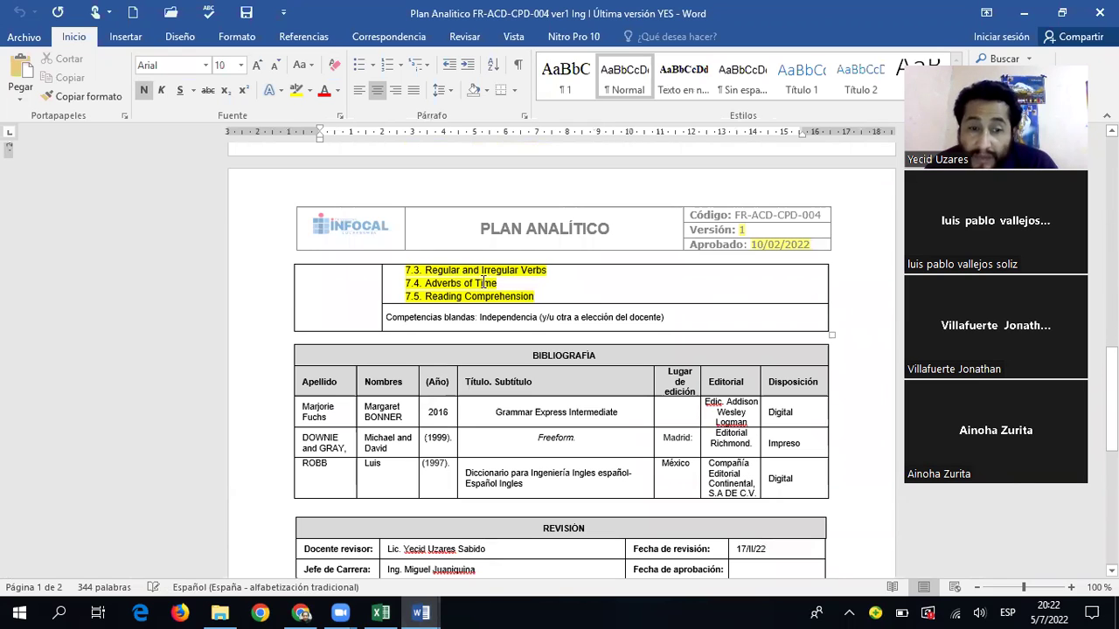
double_click(431, 283)
drag(497, 283, 541, 292)
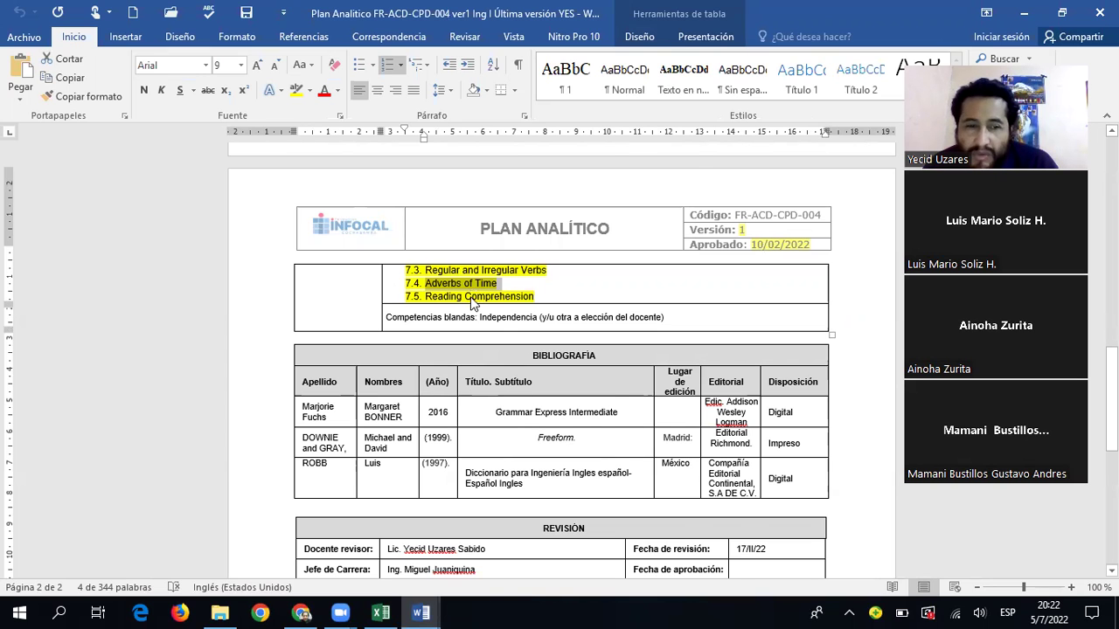
Review the Plan Analítico's units and contents through unit 7, and return to the Tense verbs document
scroll(472, 296, up, 12)
scroll(472, 297, up, 4)
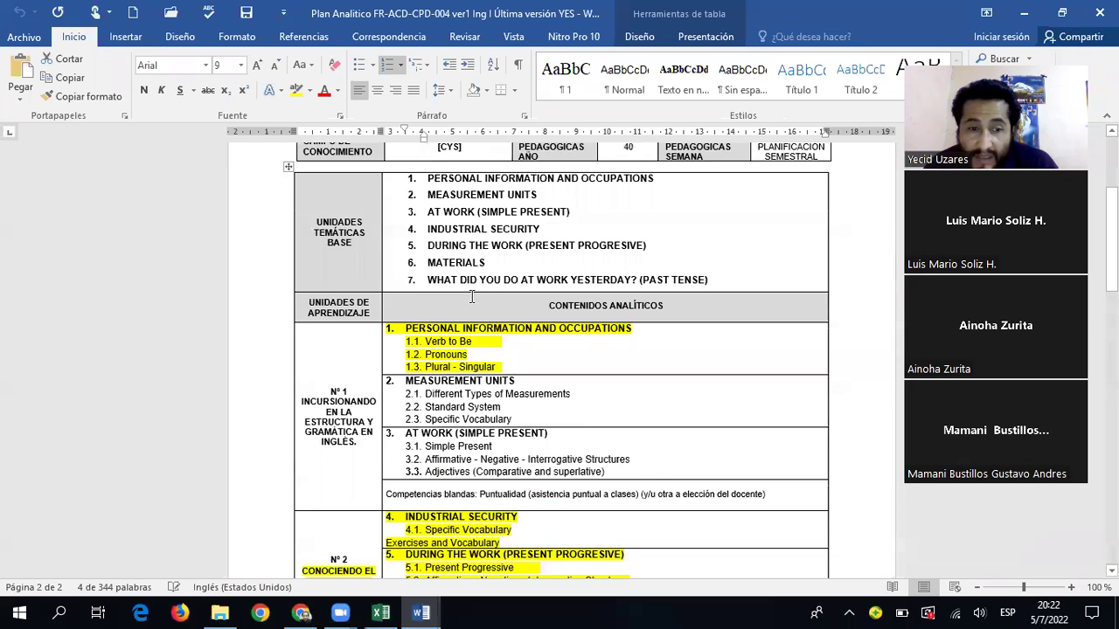
scroll(472, 296, down, 11)
scroll(471, 296, down, 5)
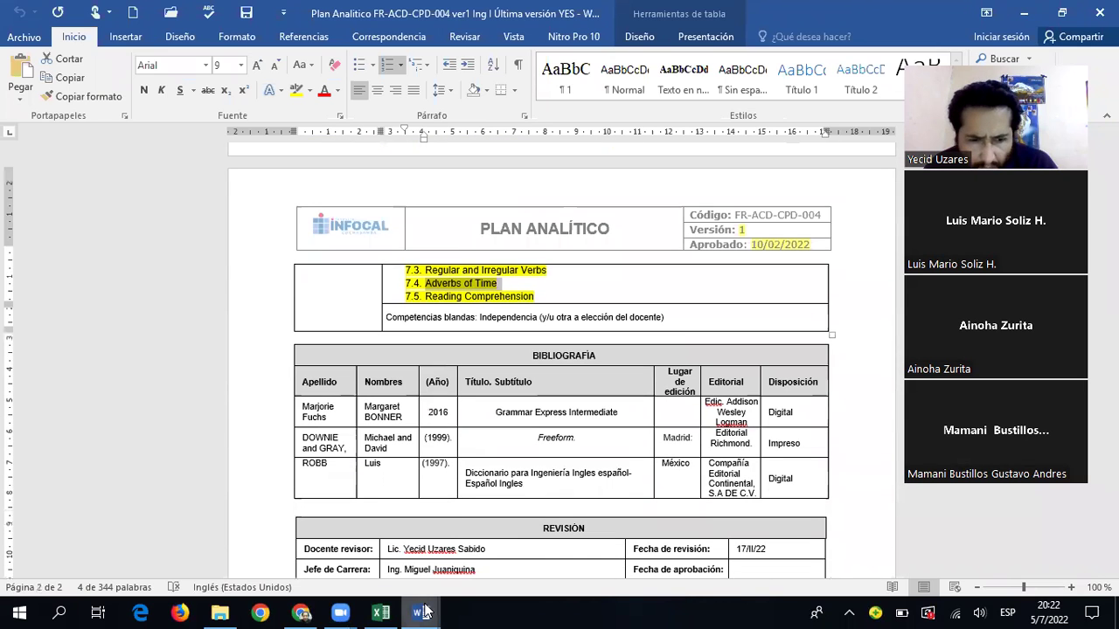
click(596, 542)
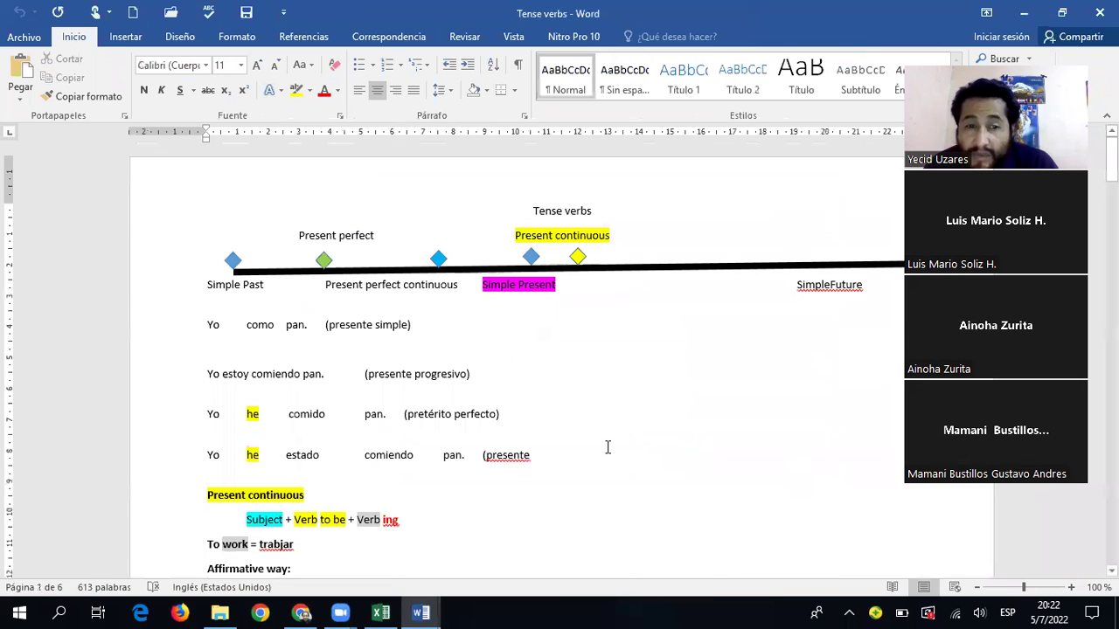